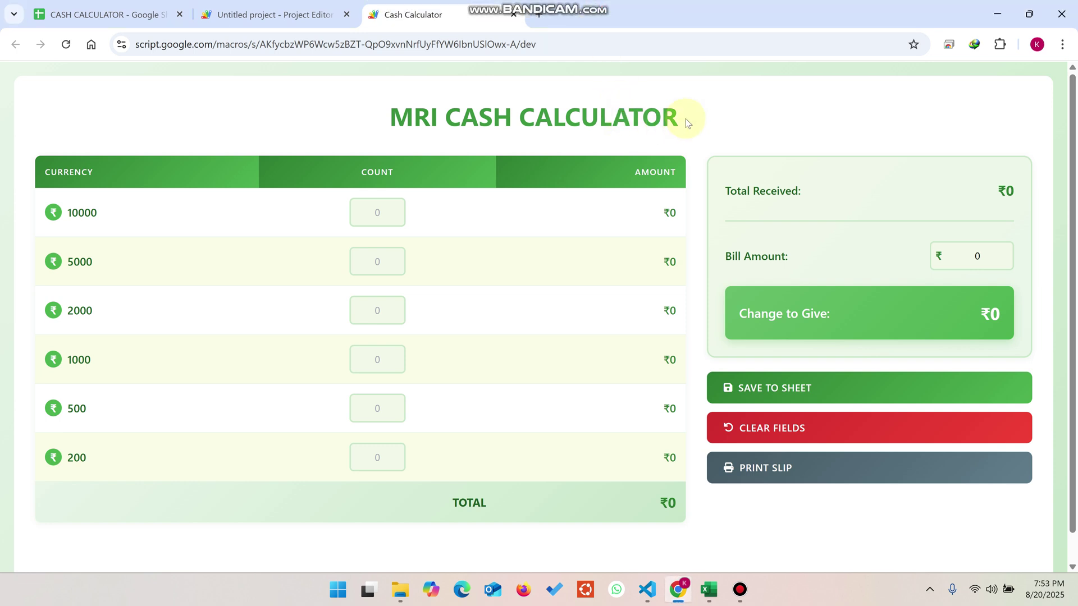
- Enter counts 10, 5 and 4 for the 10000, 5000 and 2000 notes
left_click_drag(684, 116, 453, 112)
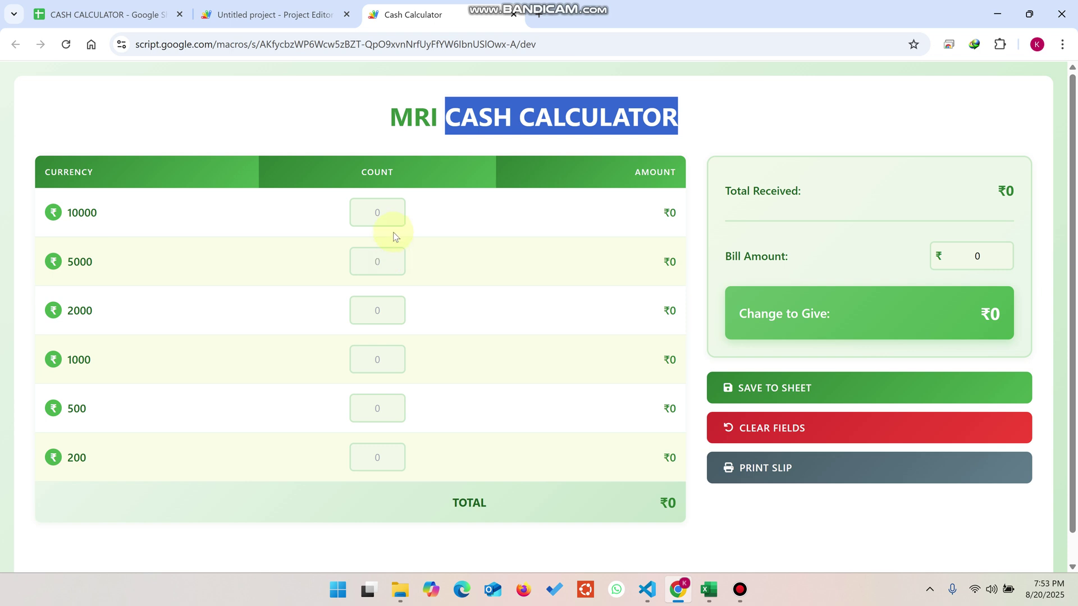
left_click(378, 216)
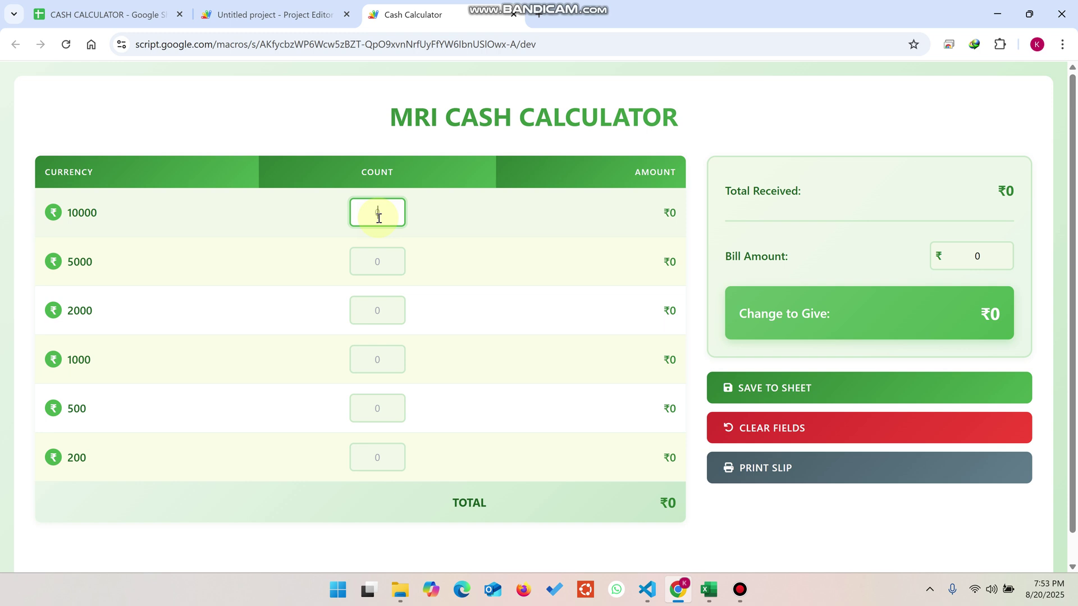
type("10")
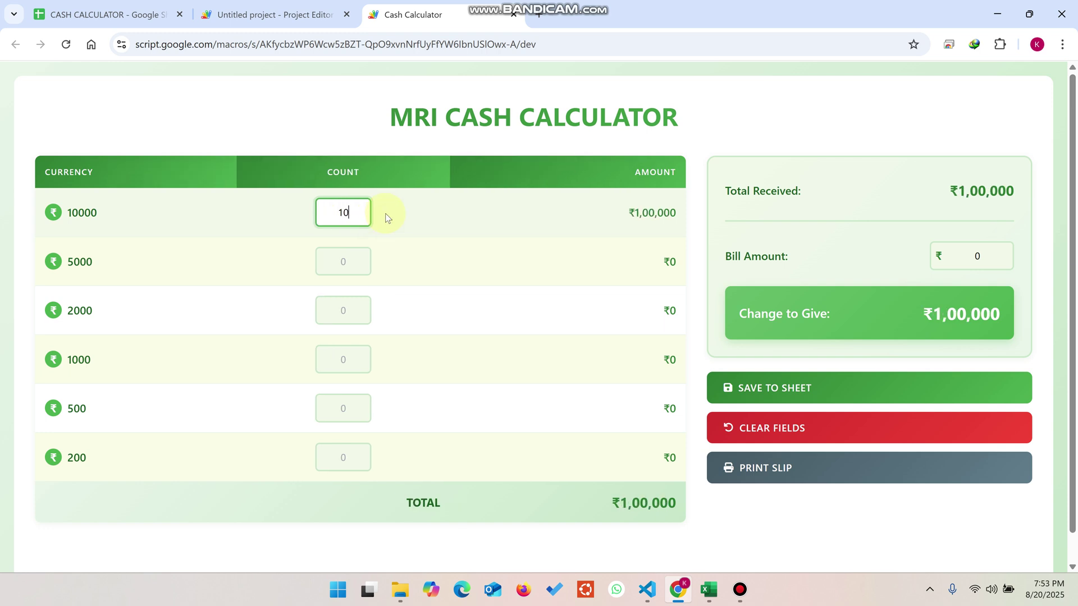
left_click(347, 260)
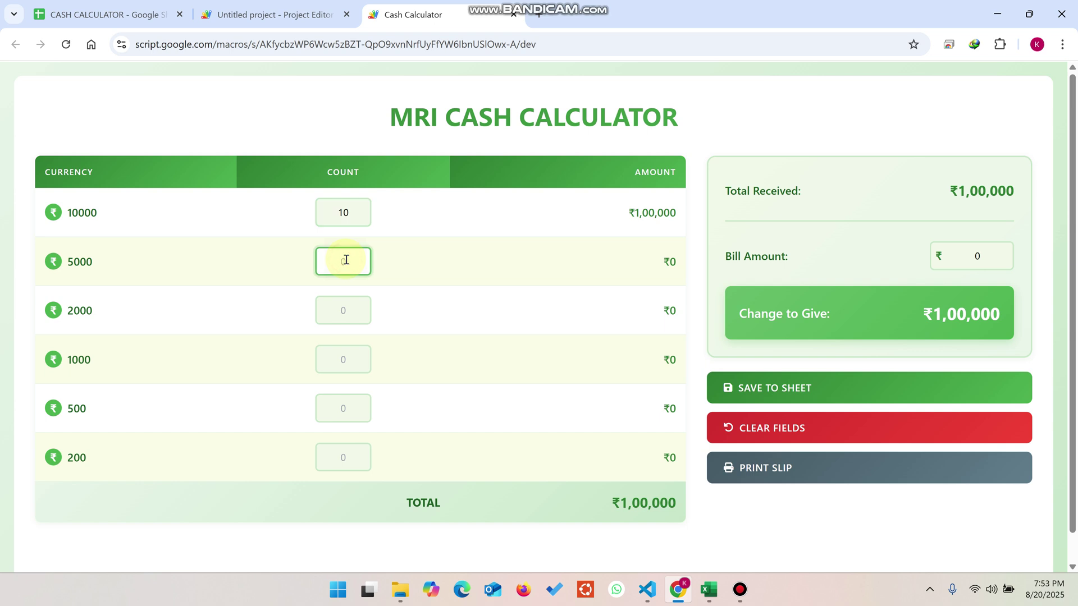
type("5")
left_click(347, 301)
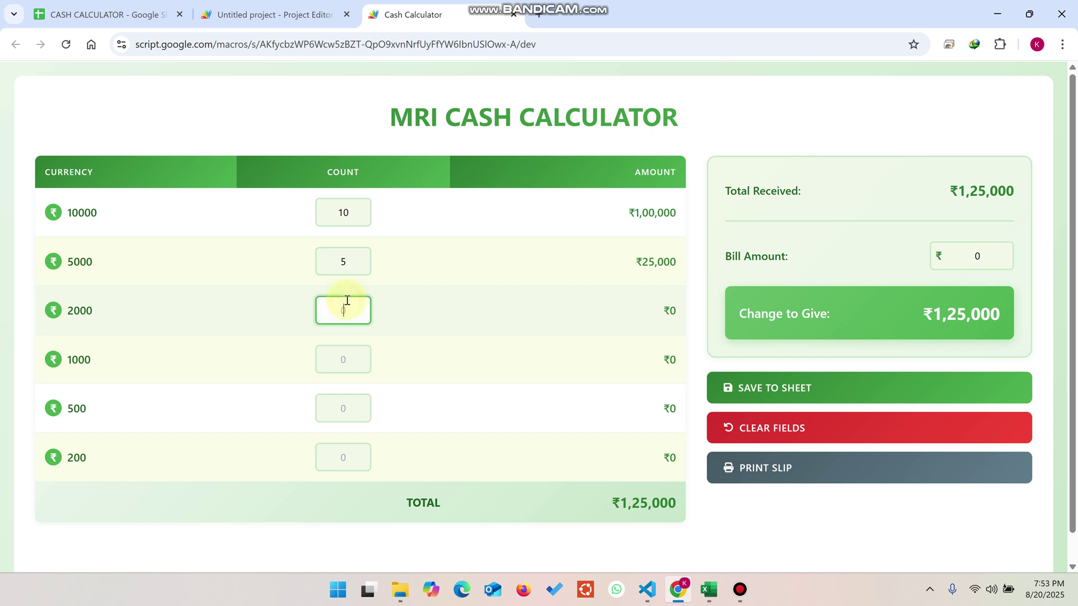
type("4")
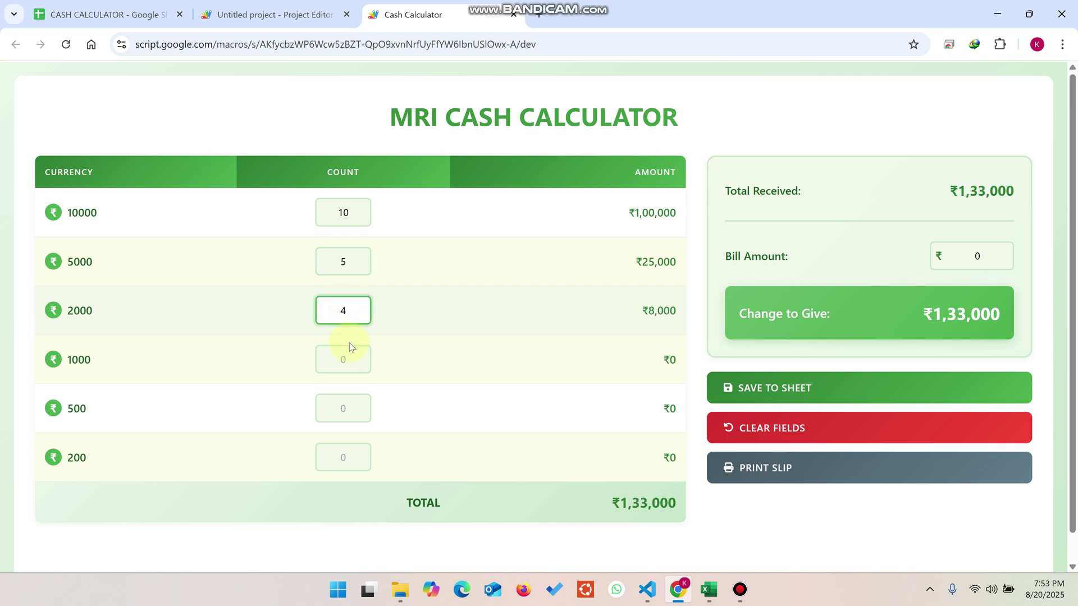
- Enter counts 1, 5 and 6 for the 1000, 500 and 200 notes and highlight the ₹1,37,700 total
left_click(348, 357)
type("1")
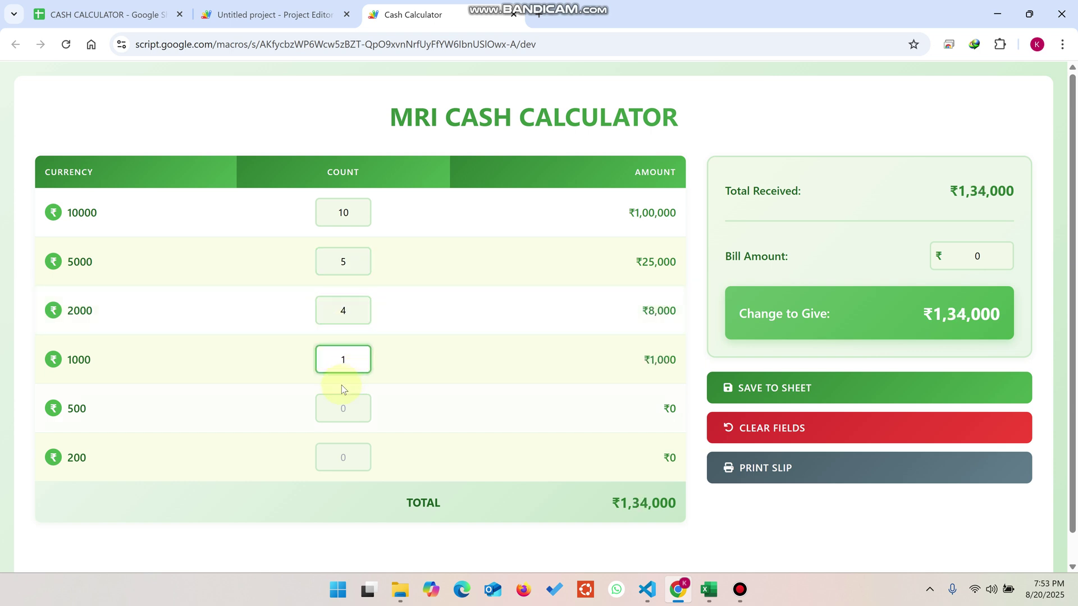
left_click(347, 409)
type("5")
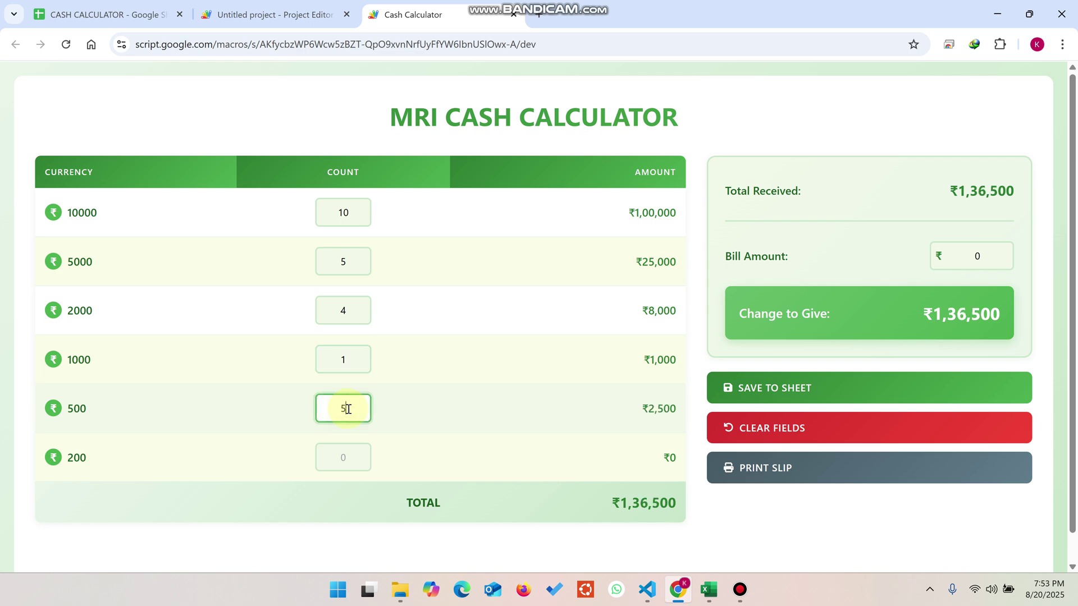
left_click(343, 452)
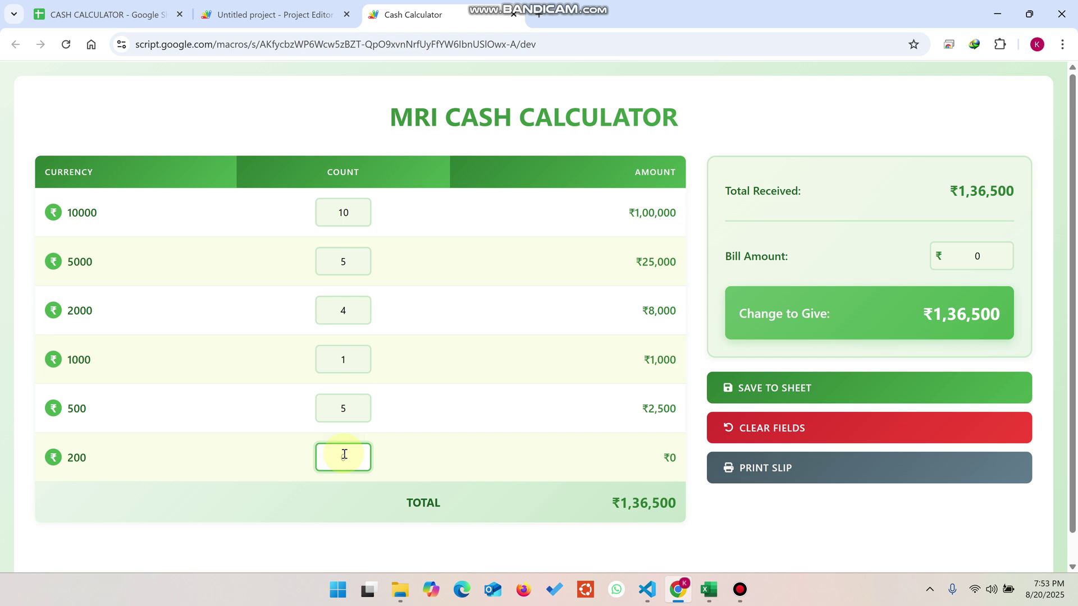
type("6")
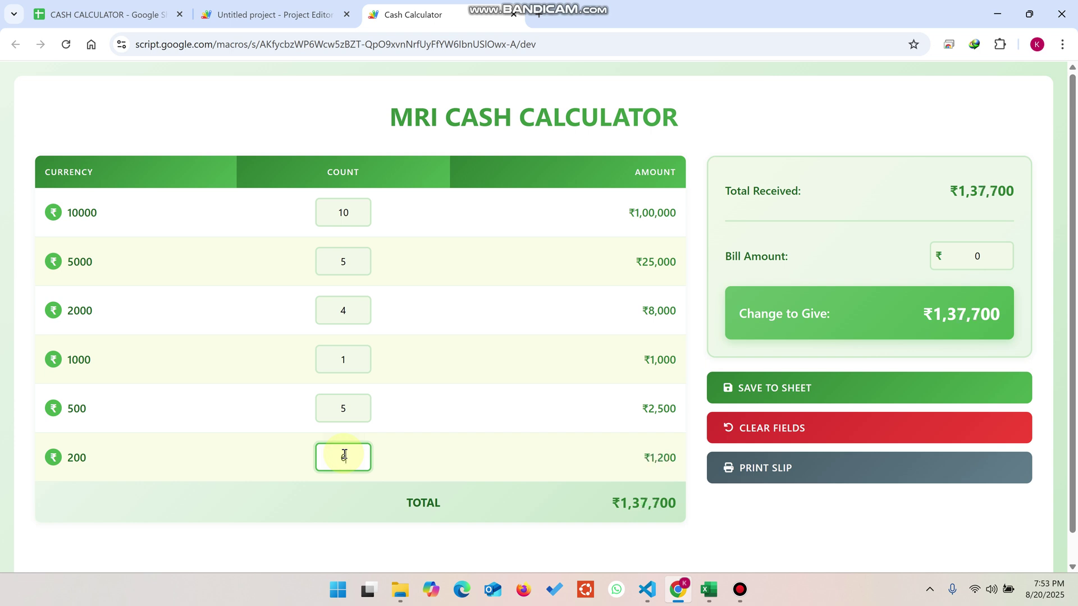
left_click(779, 519)
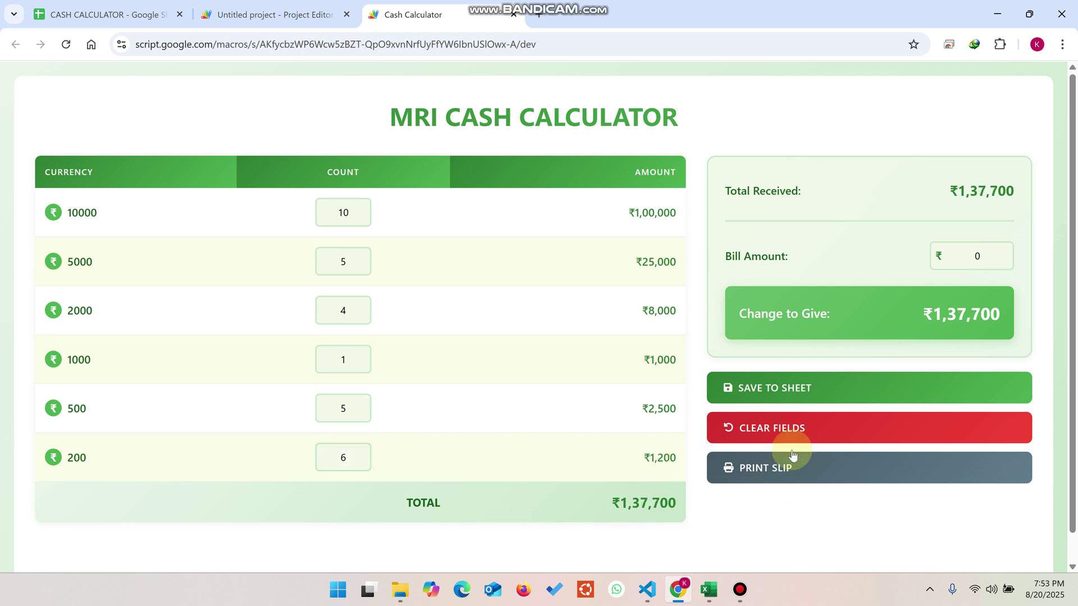
left_click_drag(1023, 194, 948, 195)
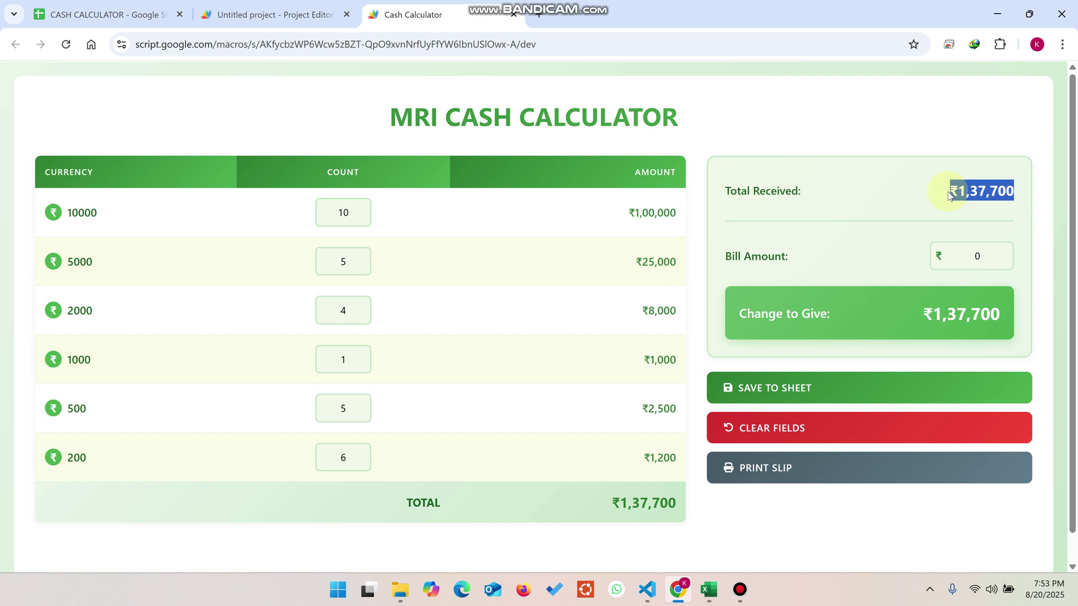
- Enter a bill amount of 13500, then replace it with 1337700
left_click(984, 258)
type("13")
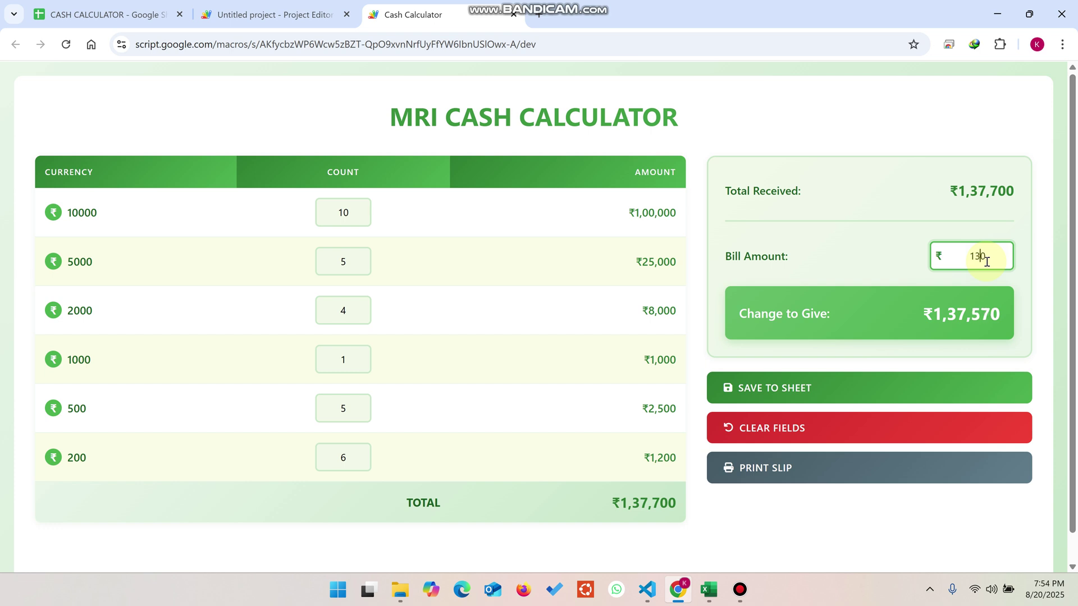
type("500")
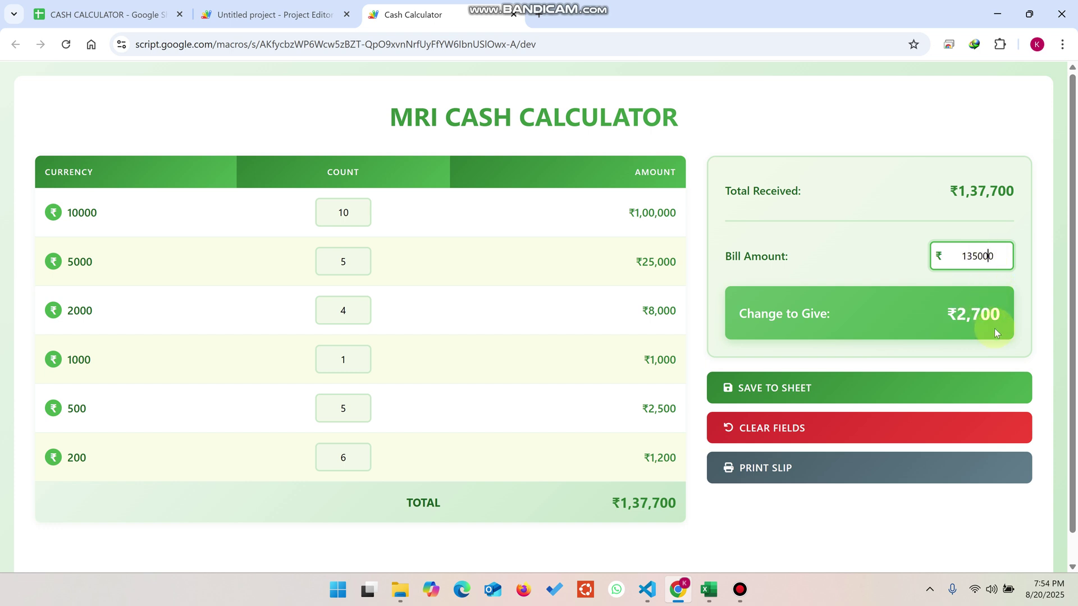
left_click_drag(1006, 318, 939, 312)
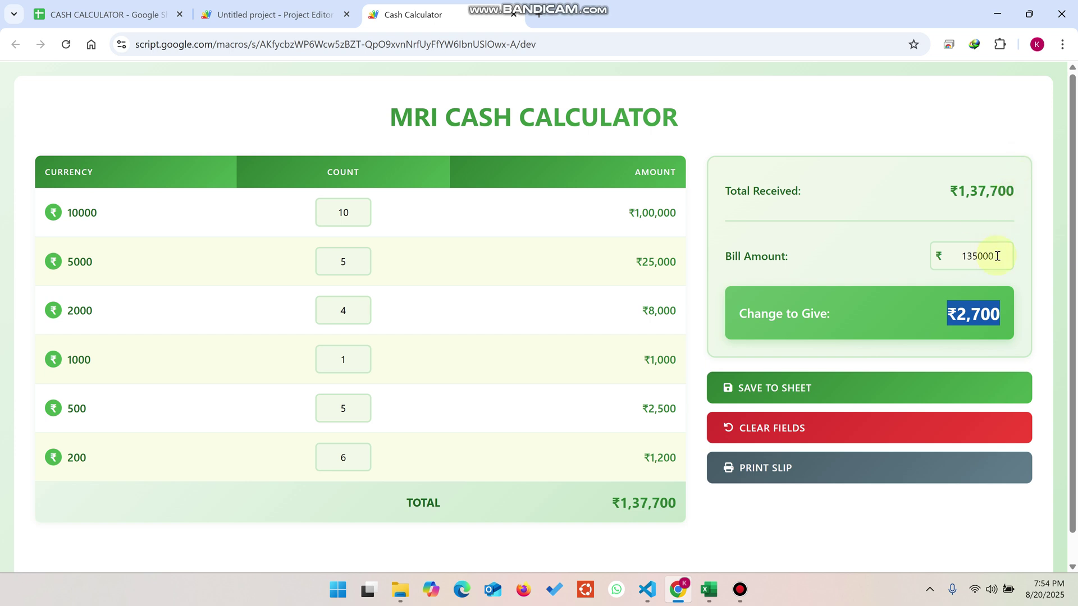
left_click_drag(997, 256, 933, 256)
type("13")
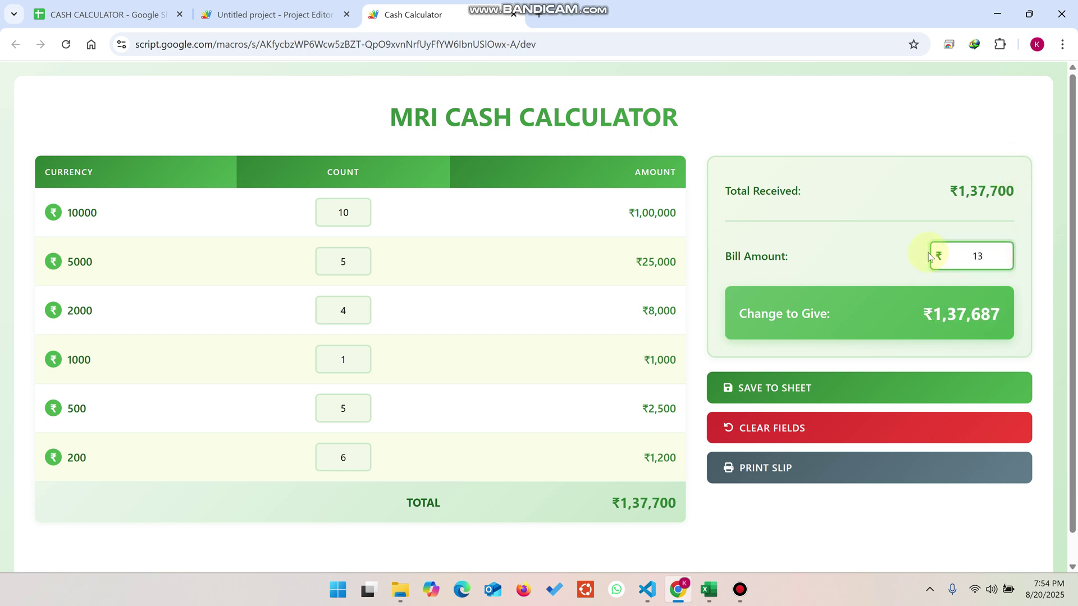
type("37700")
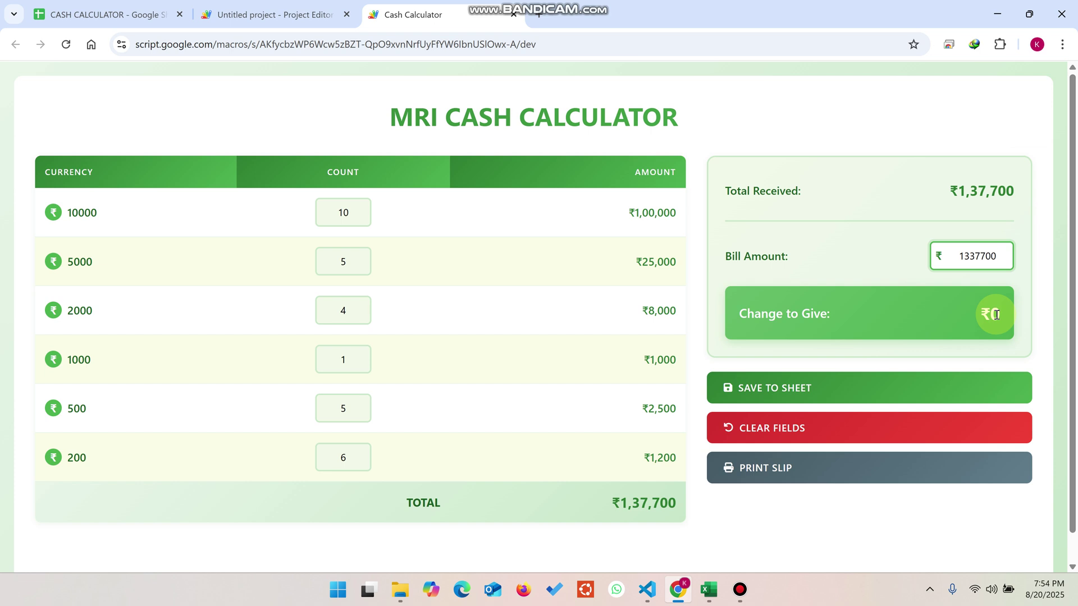
- Print the receipt slip to PDF, then save the count to the spreadsheet log
left_click(784, 465)
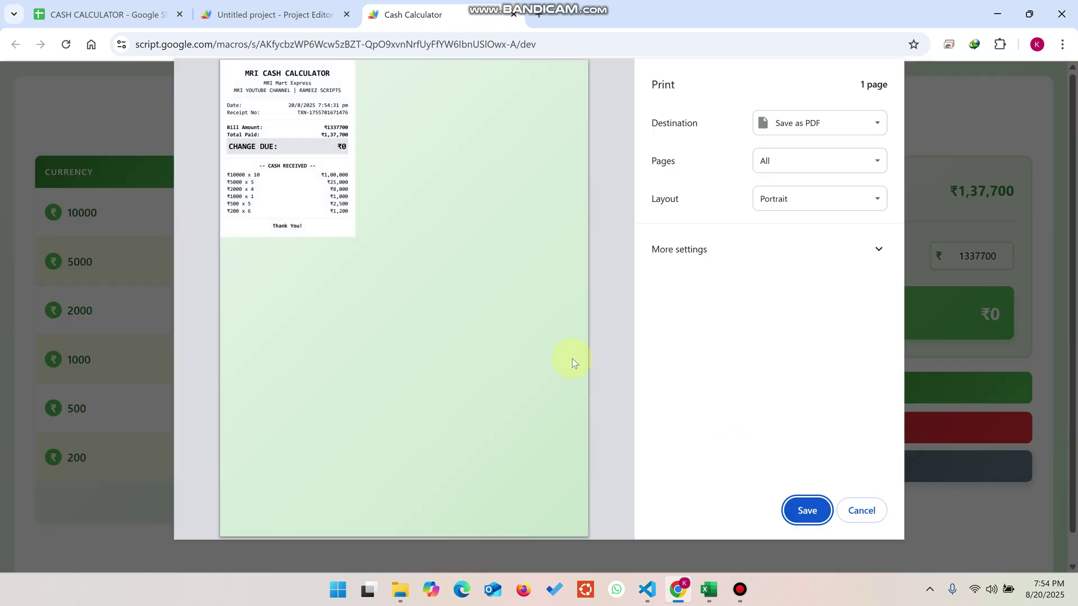
left_click(357, 232)
left_click(867, 512)
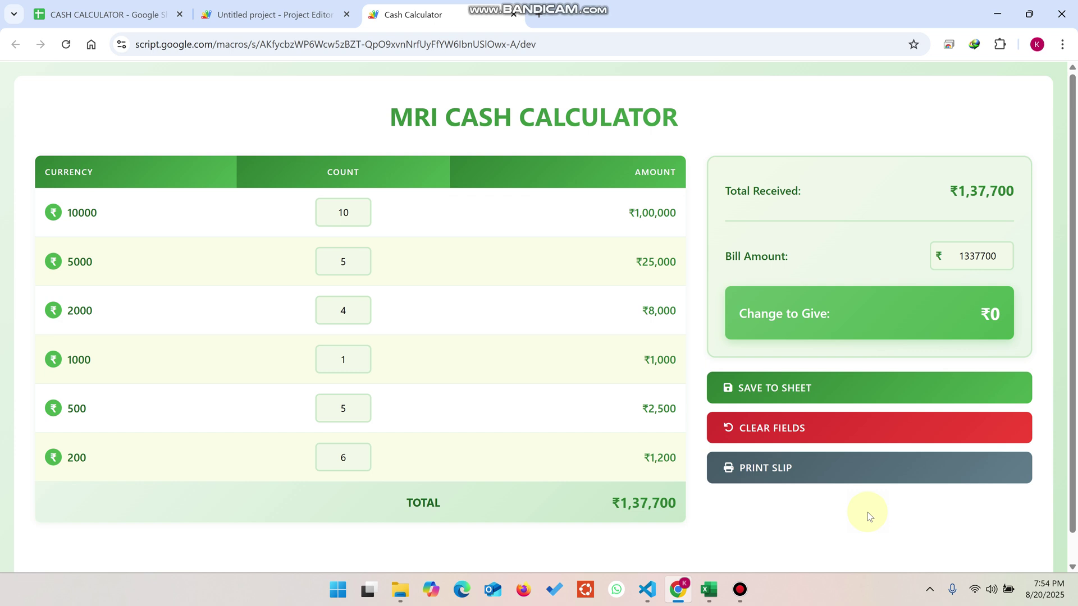
left_click(771, 391)
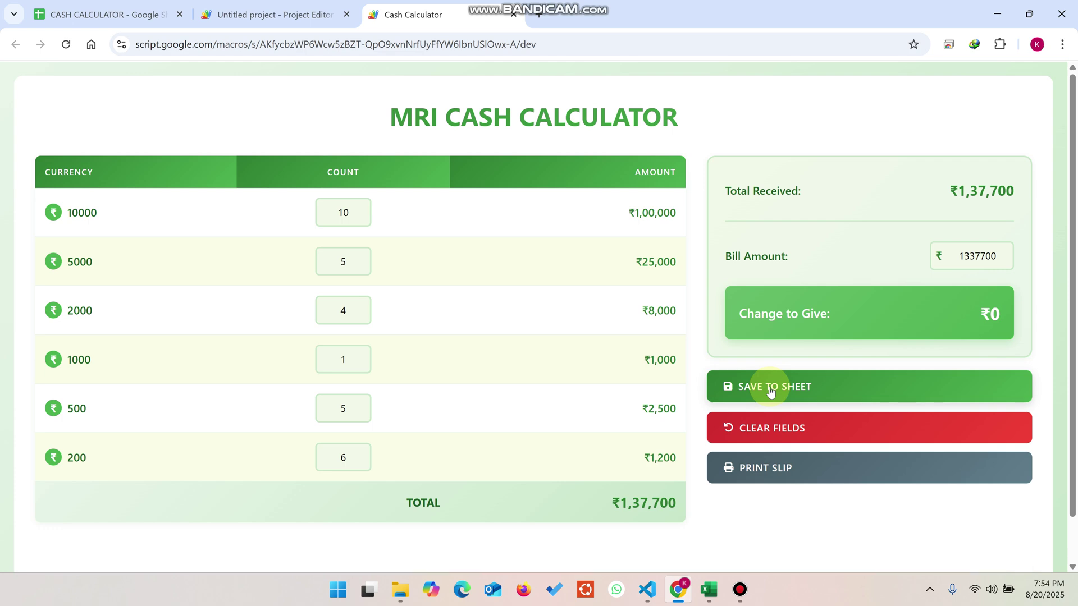
- Open the Cash log sheet and widen column A to show full timestamps
scroll(741, 385, "down", 1)
left_click(131, 4)
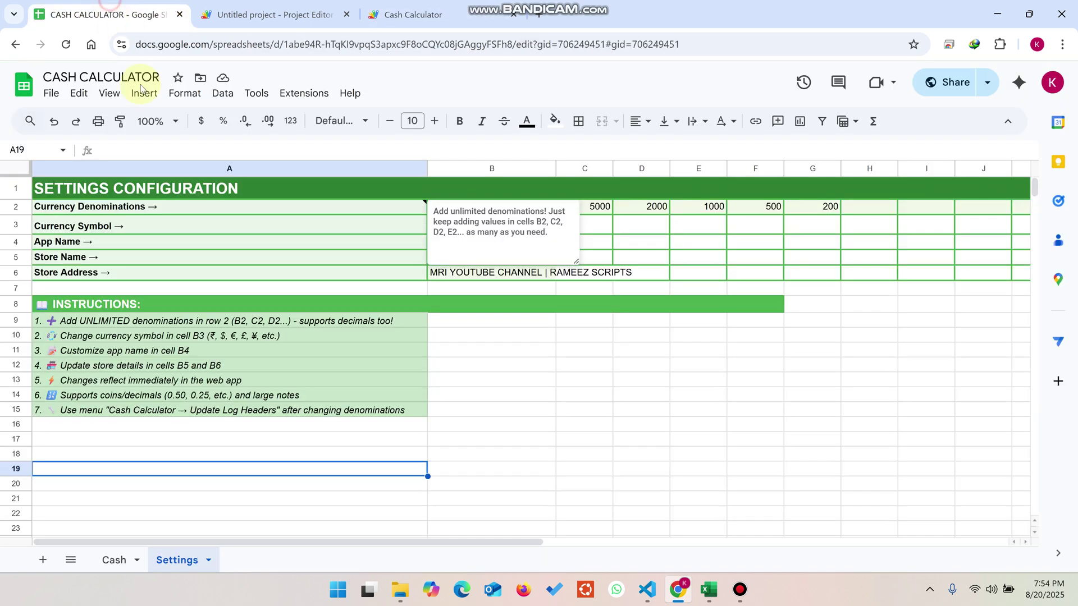
left_click(115, 559)
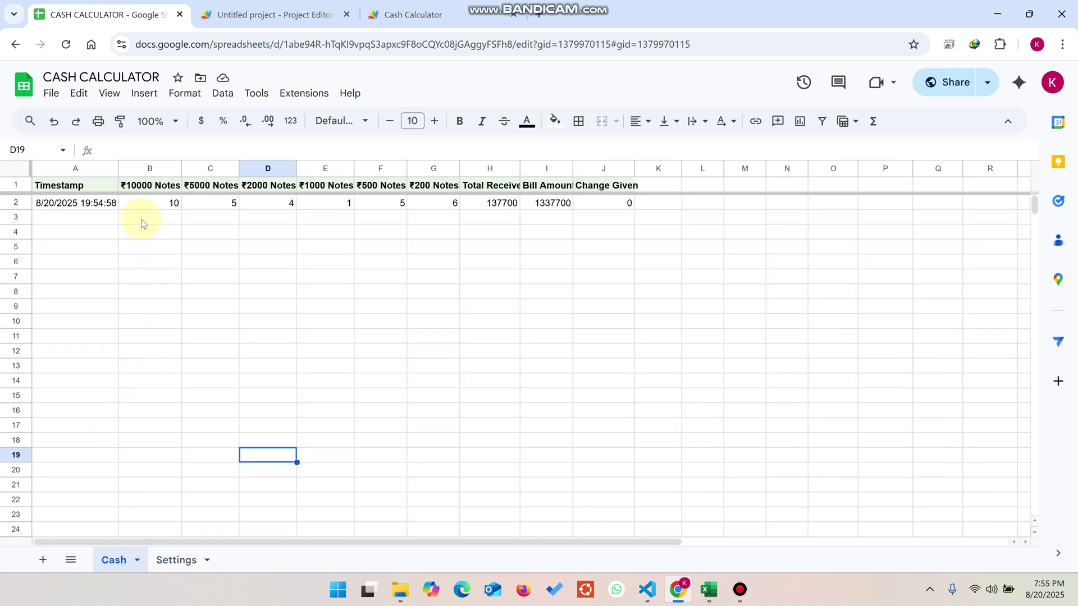
left_click_drag(118, 168, 148, 168)
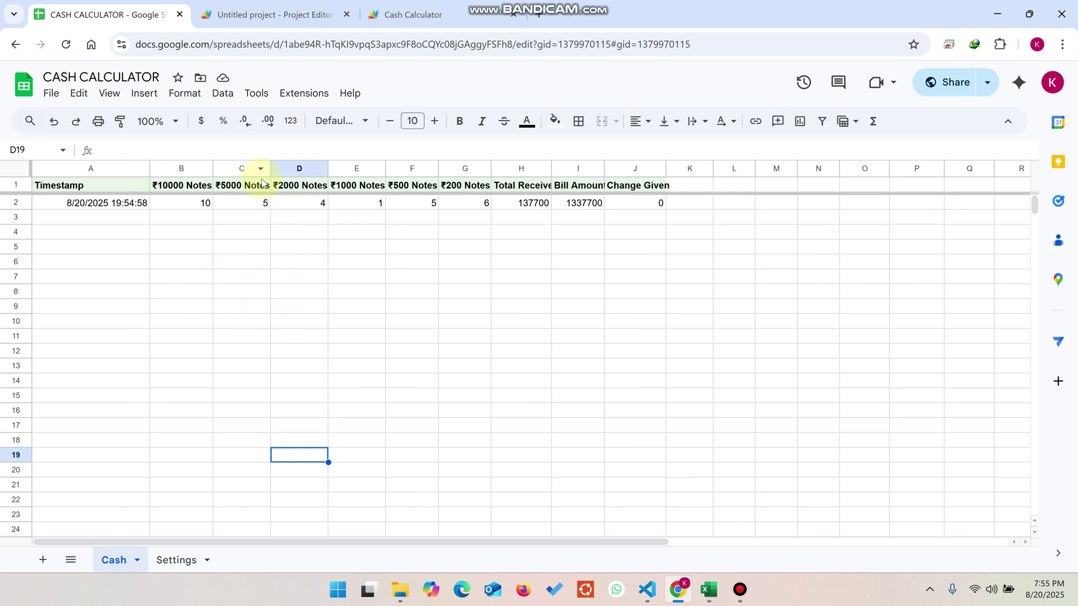
- Check the ₹10000 and ₹5000 Notes headers and saved count, then view the Settings sheet
left_click(198, 186)
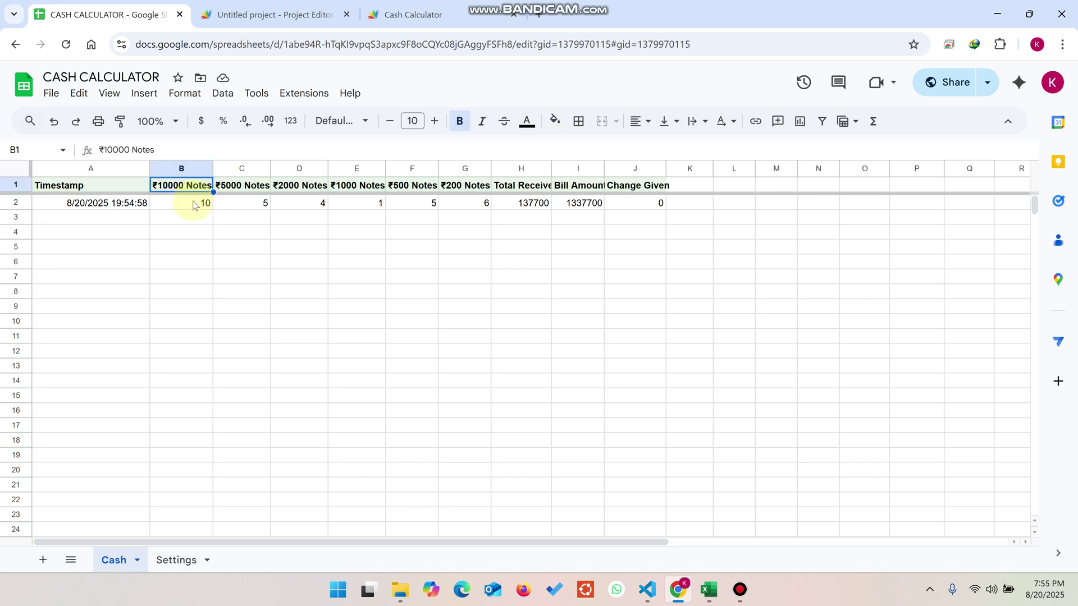
left_click(195, 205)
left_click(241, 186)
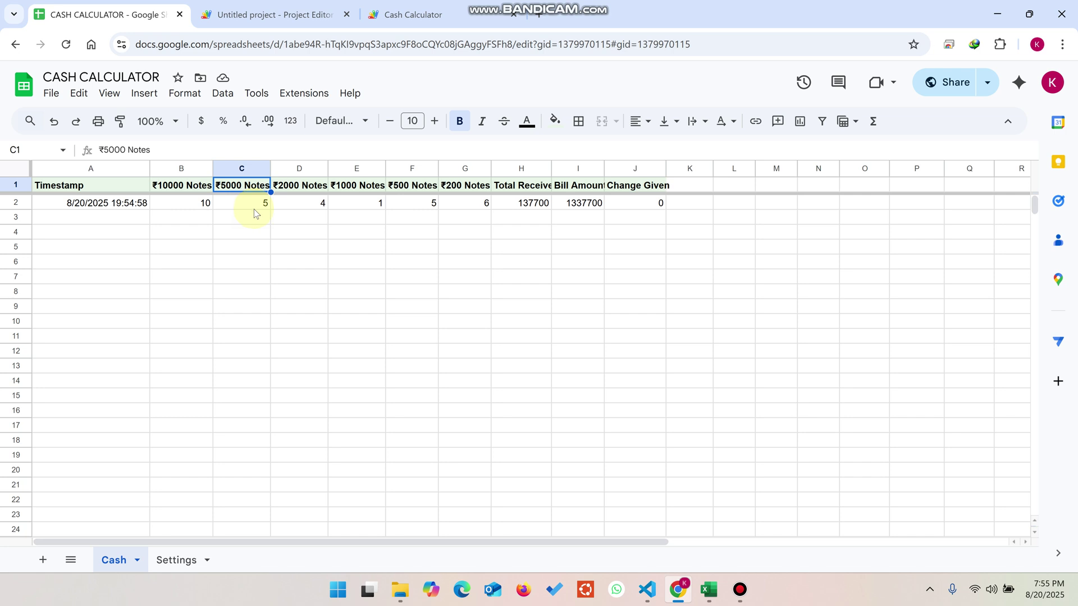
left_click(175, 560)
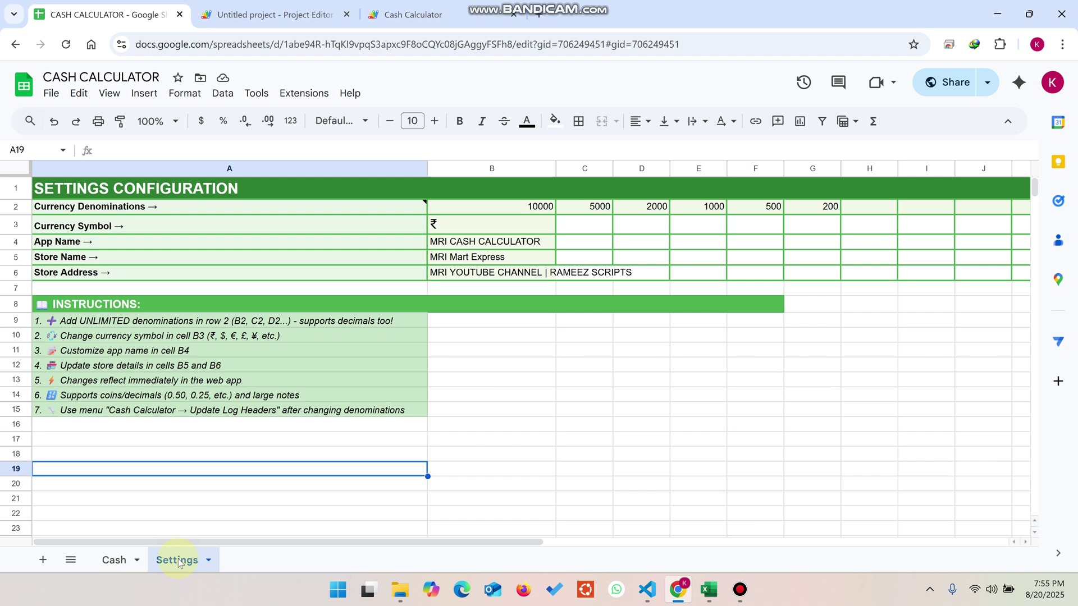
- Enter denominations 100, 50, 30, 20 and 15 starting in B2
left_click(96, 320)
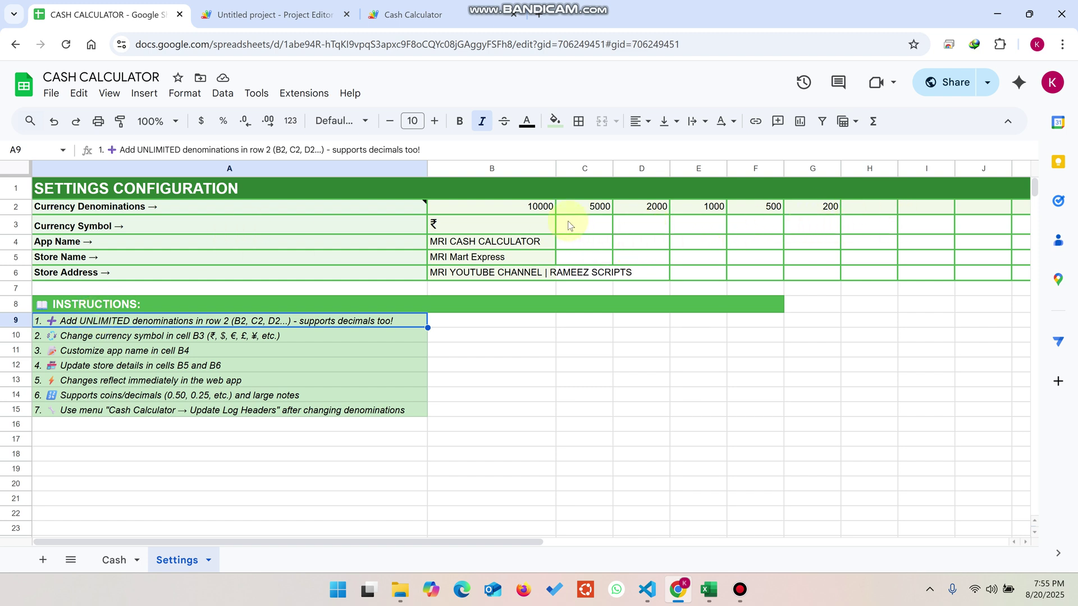
left_click(548, 208)
type("100")
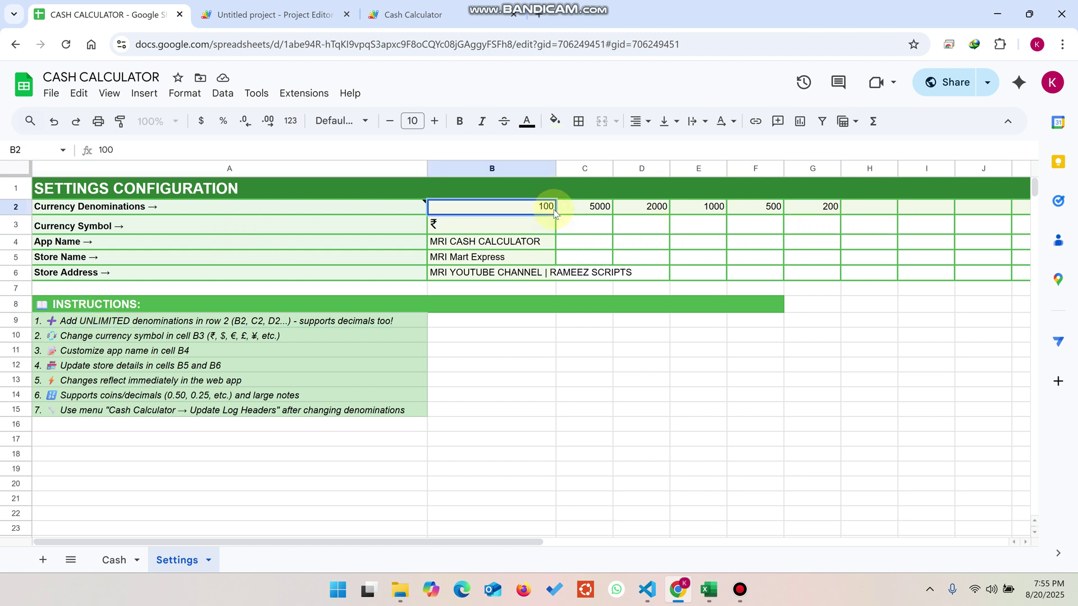
key("Tab")
type("50")
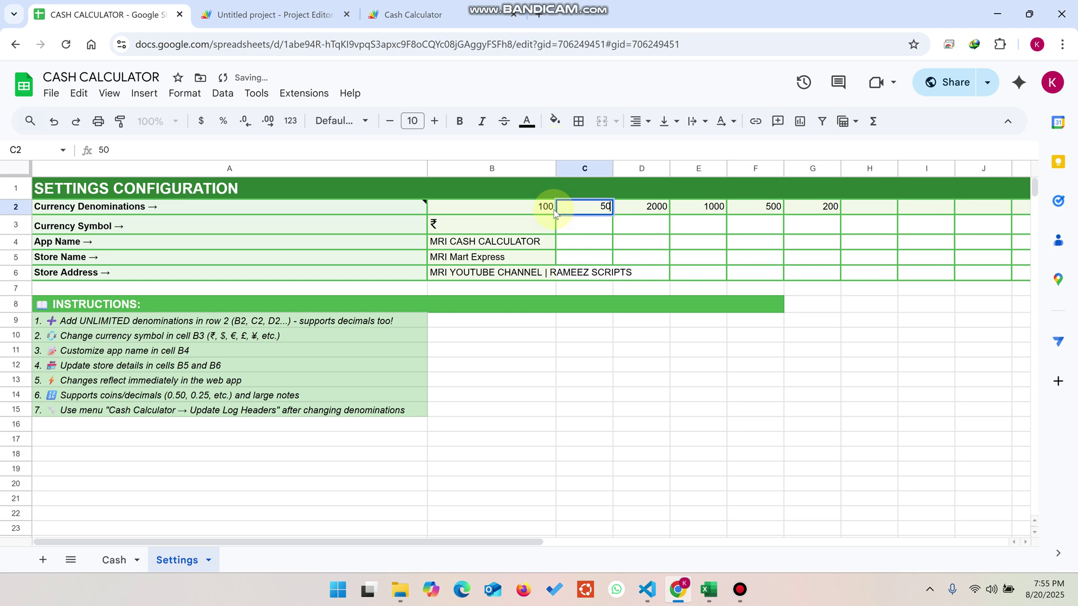
key("Tab")
type("30")
key("Tab")
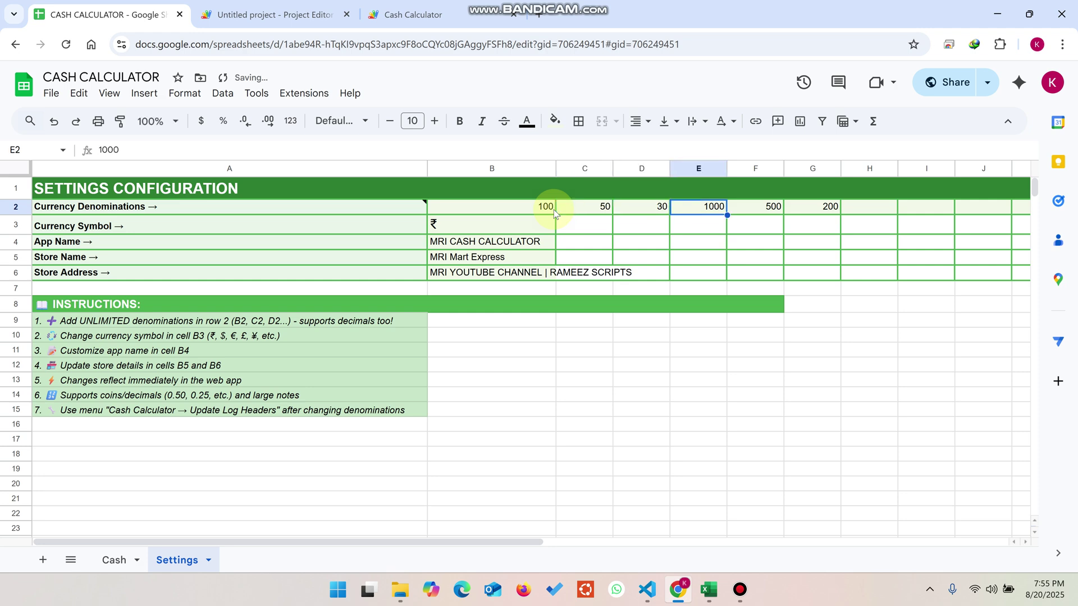
type("20")
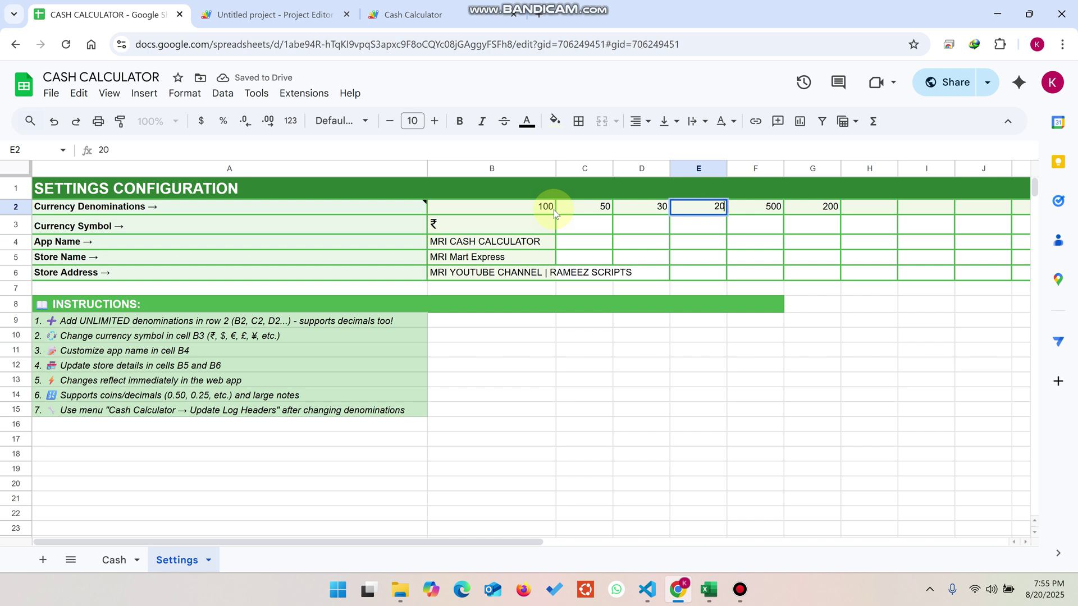
key("Tab")
type("15")
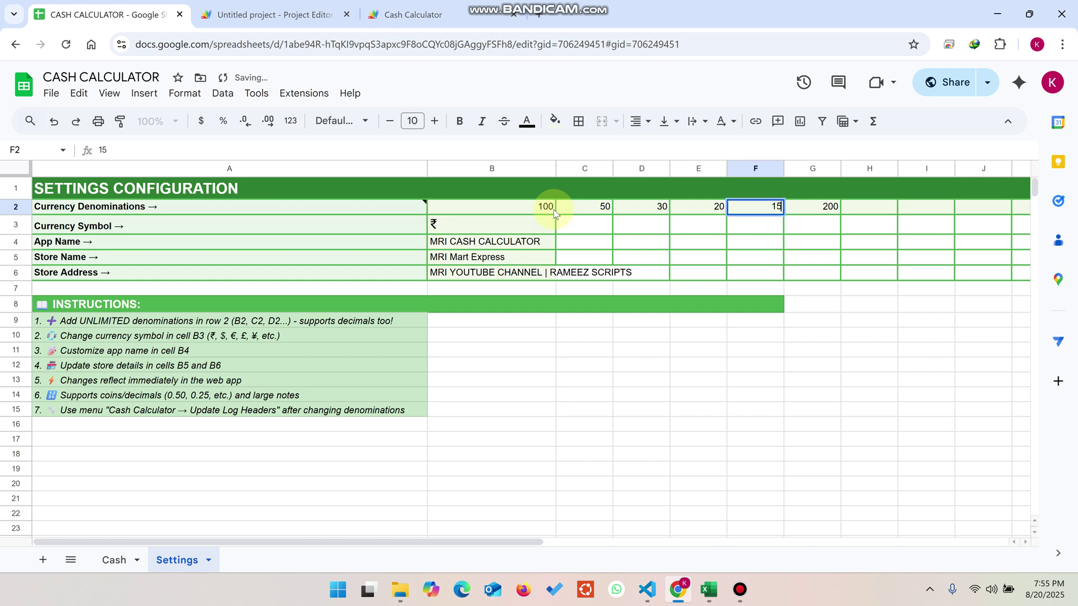
key("Tab")
- Continue the denominations with 10, 5, 2, 1 and 0.5
type("10")
key("Tab")
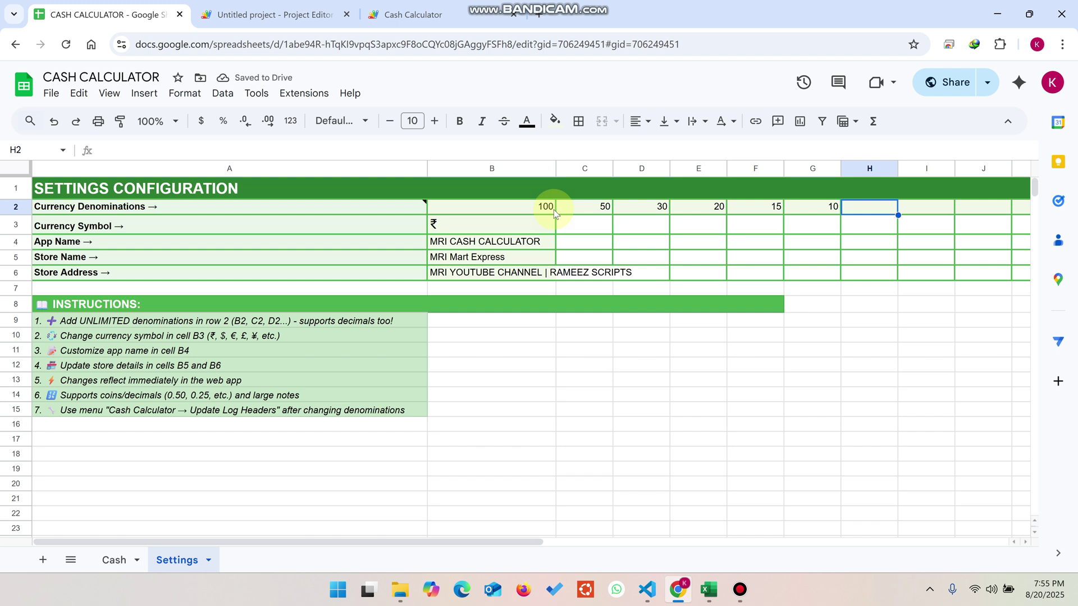
type("5")
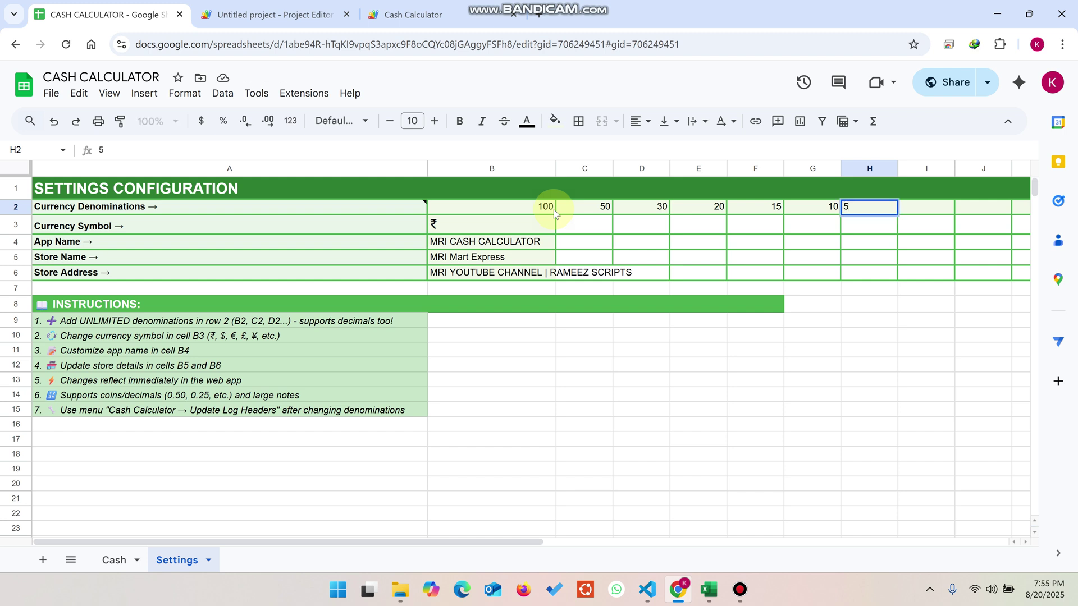
key("Tab")
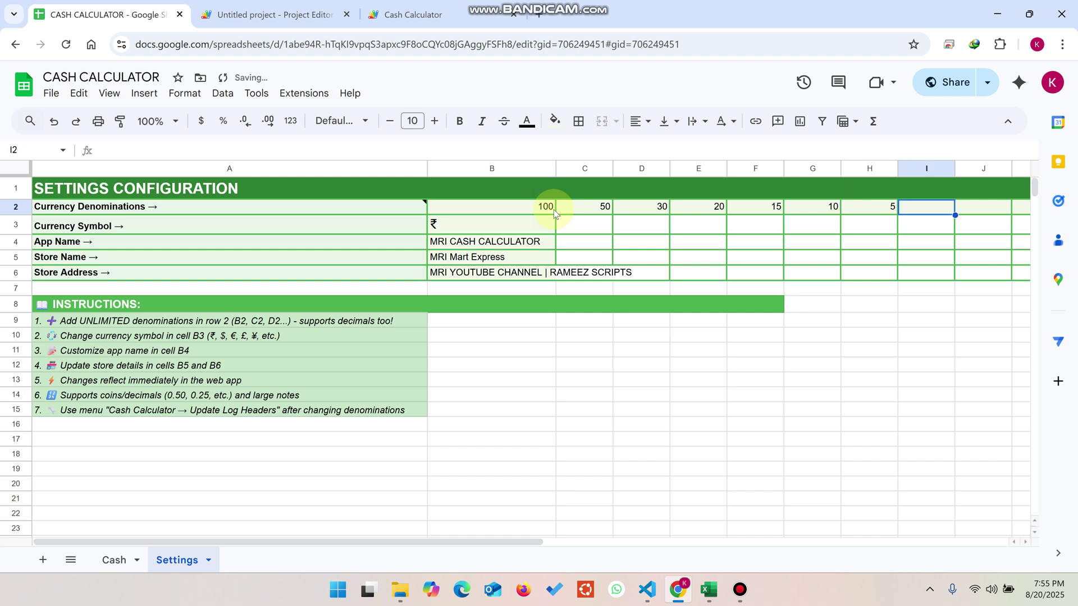
type("2")
key("Tab")
type("1")
key("Tab")
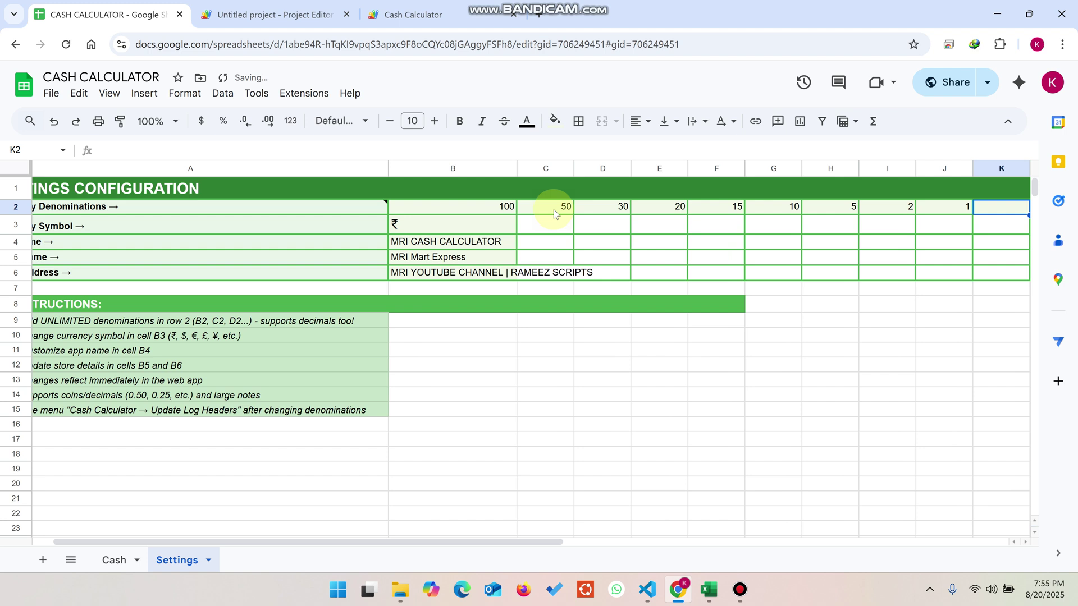
type("0.5")
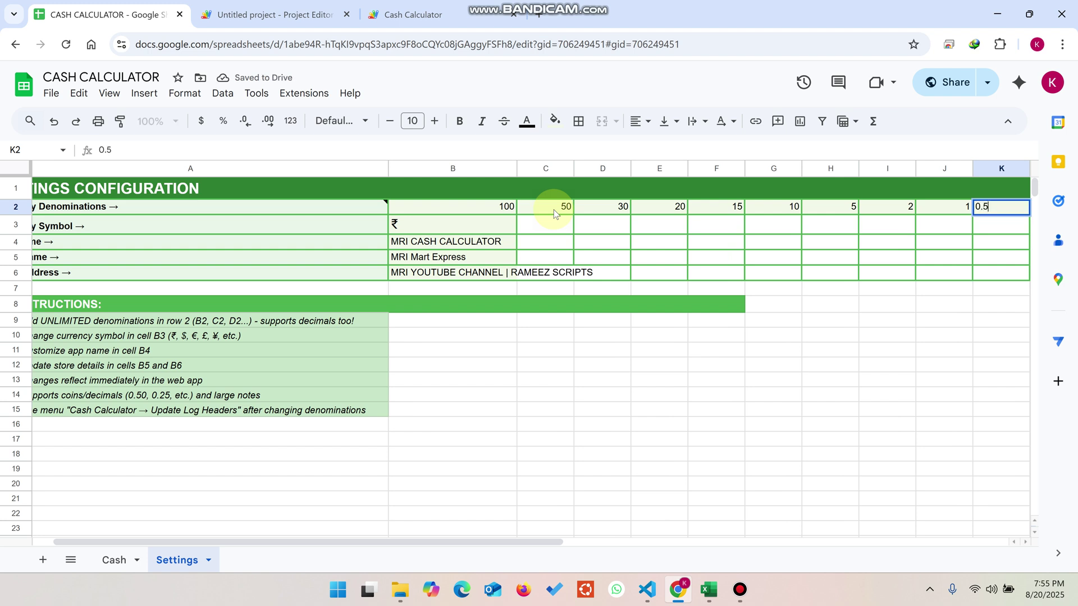
left_click(887, 440)
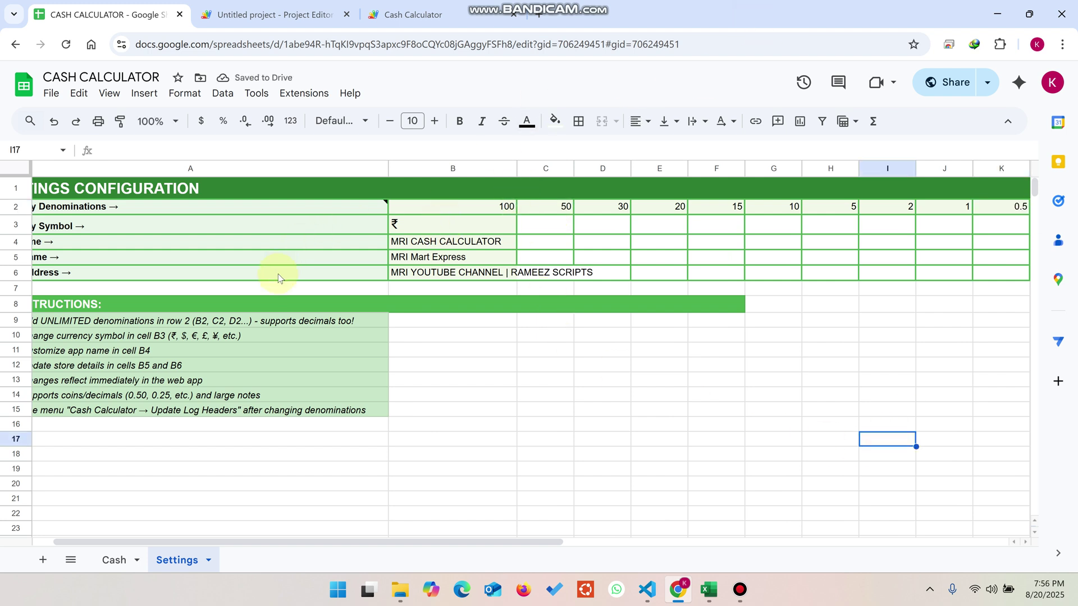
- Copy the $ sign from the A10 instruction and paste it as the currency symbol in B3
left_click(206, 335)
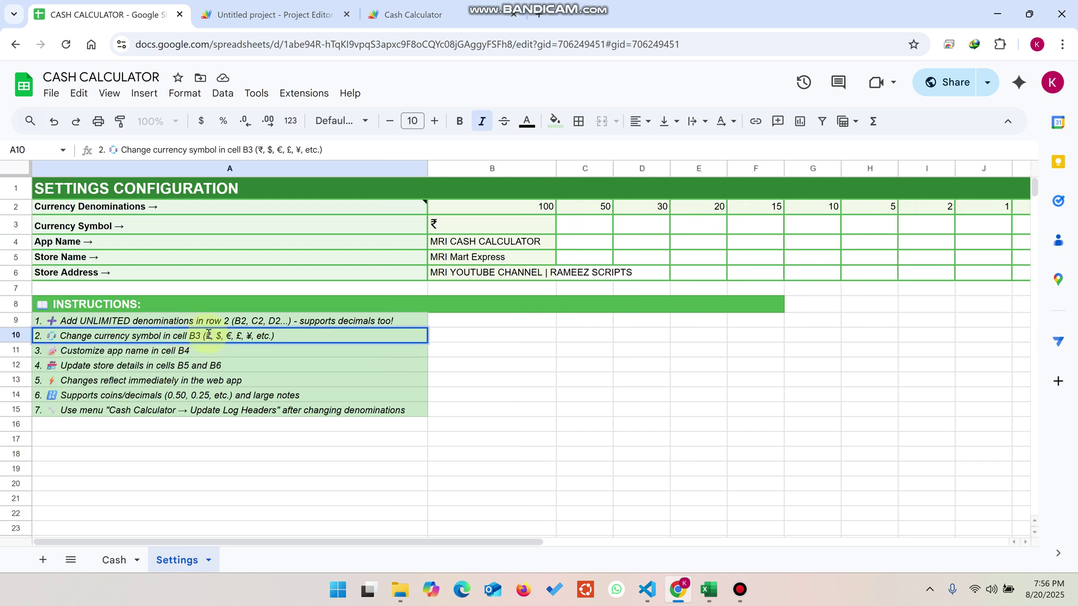
double_click(219, 336)
key("BackSpace")
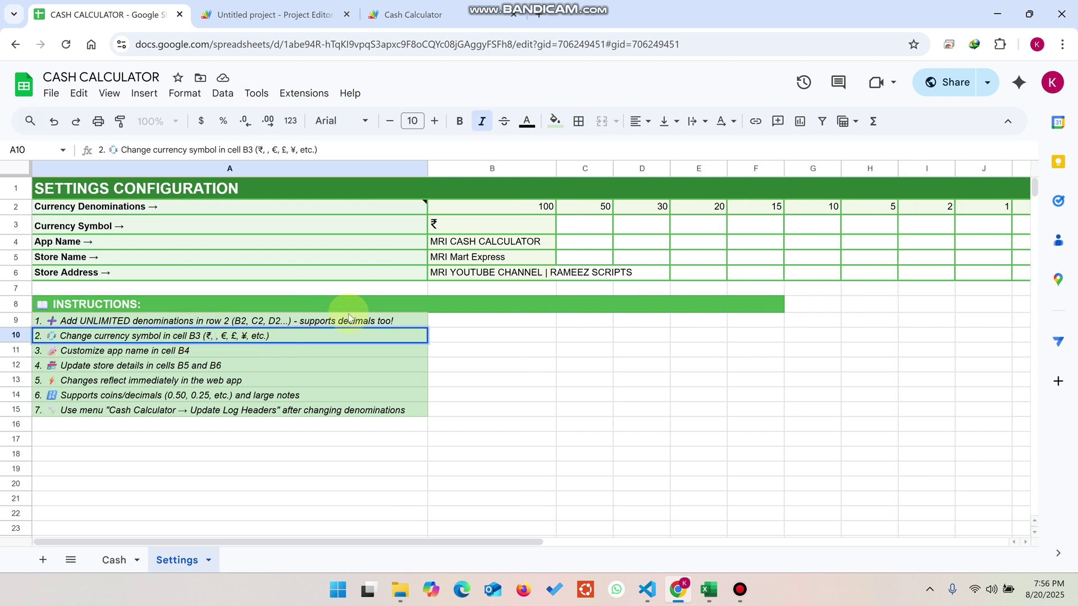
type("$")
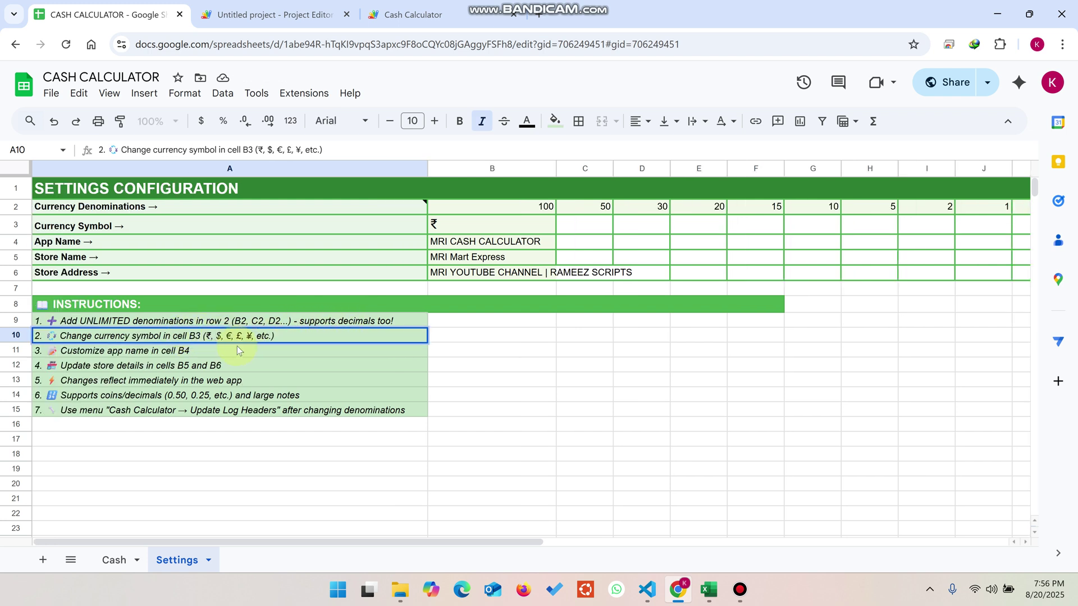
double_click(219, 336)
key("ctrl+c")
left_click(443, 225)
key("ctrl+v")
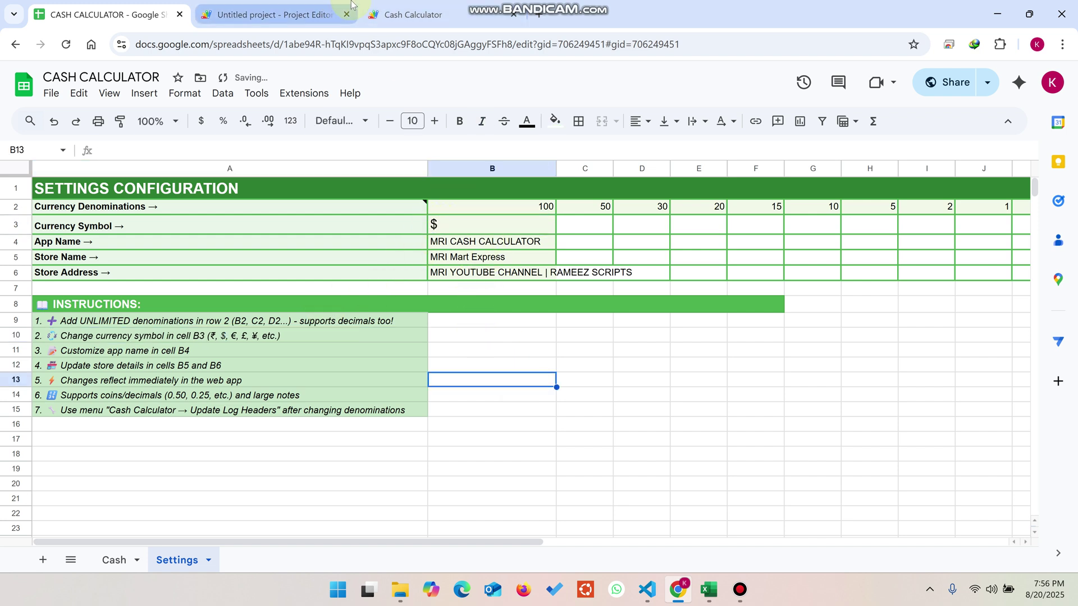
- Replace the MRI prefix of the app name in B4 with RAMEEZ SCRIPTS
left_click(416, 16)
scroll(544, 178, "up", 1)
left_click_drag(700, 128, 283, 86)
left_click(139, 17)
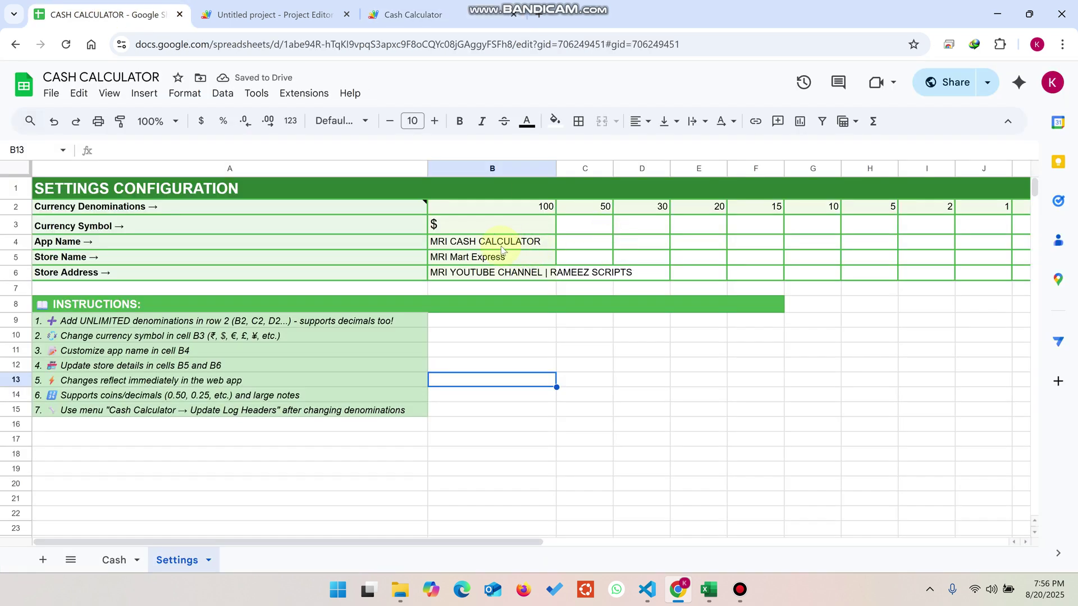
left_click(449, 242)
double_click(450, 243)
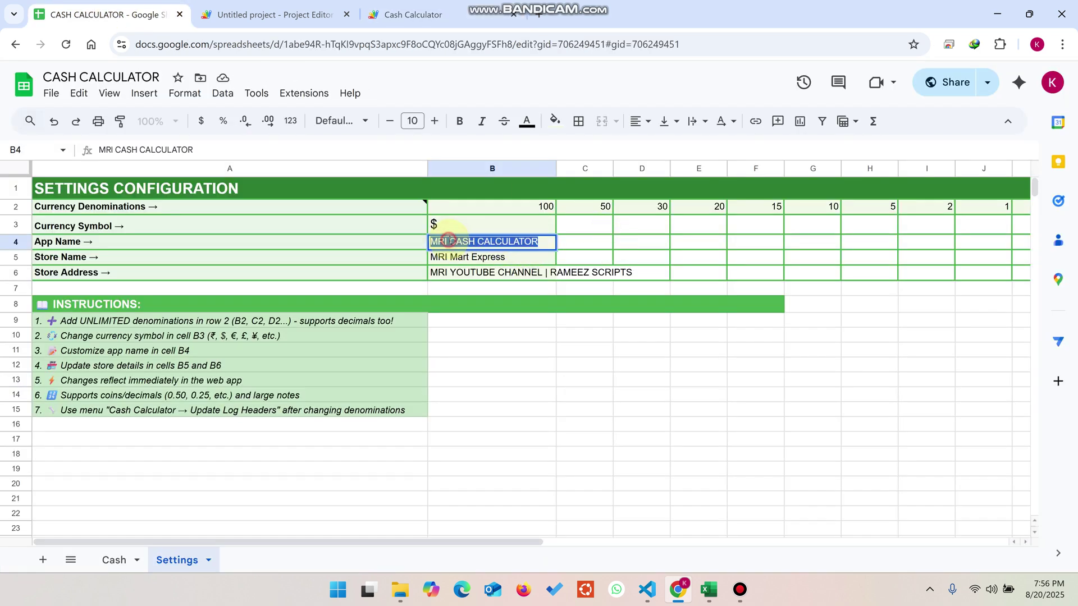
left_click(454, 245)
left_click_drag(449, 243, 429, 247)
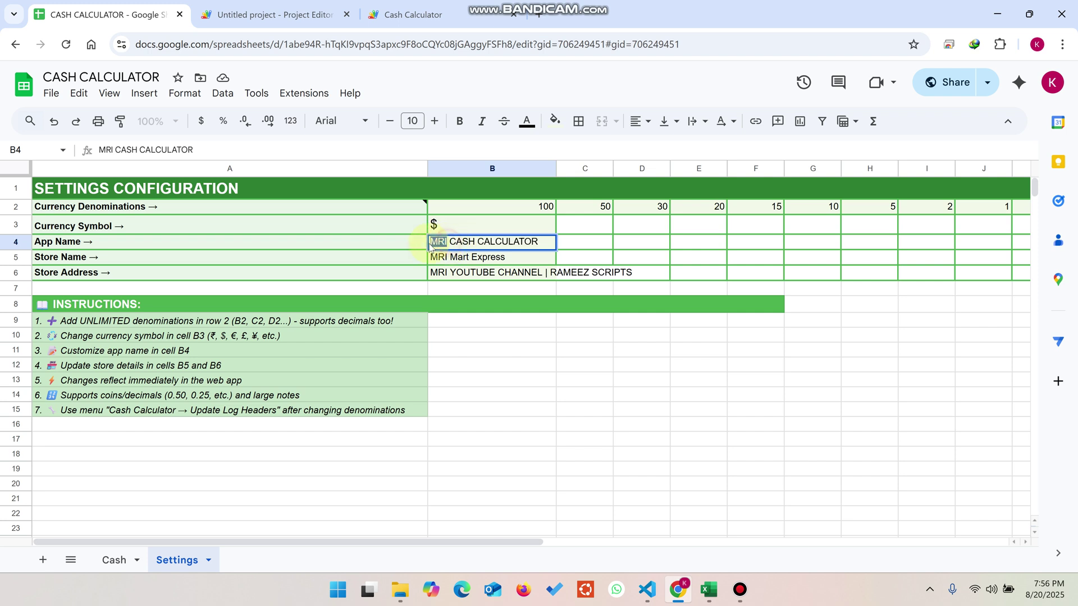
type("RAMEEZ S")
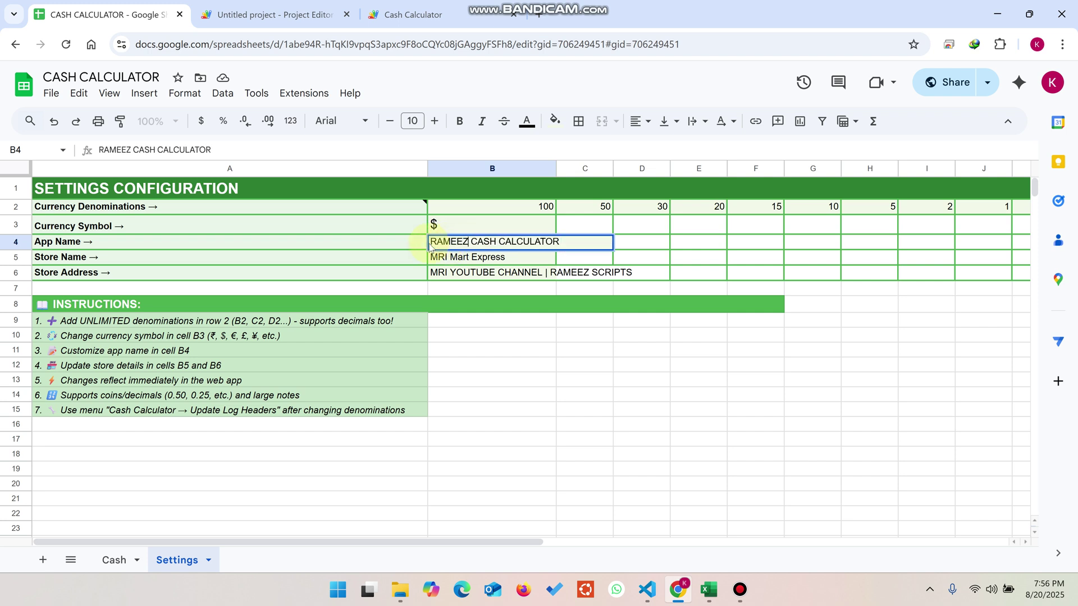
type("CRIPTS")
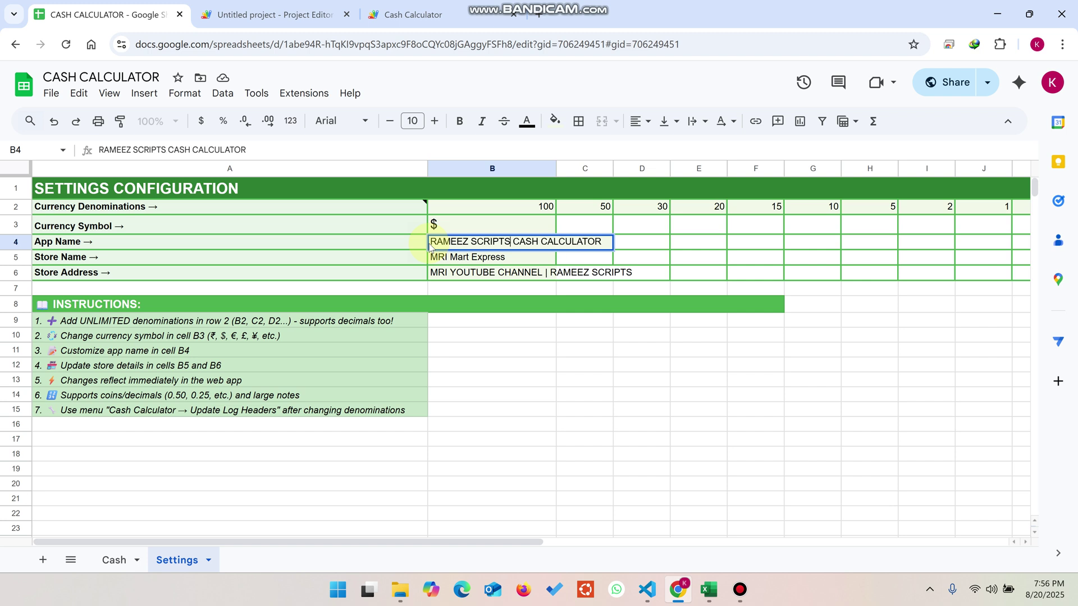
key("Return")
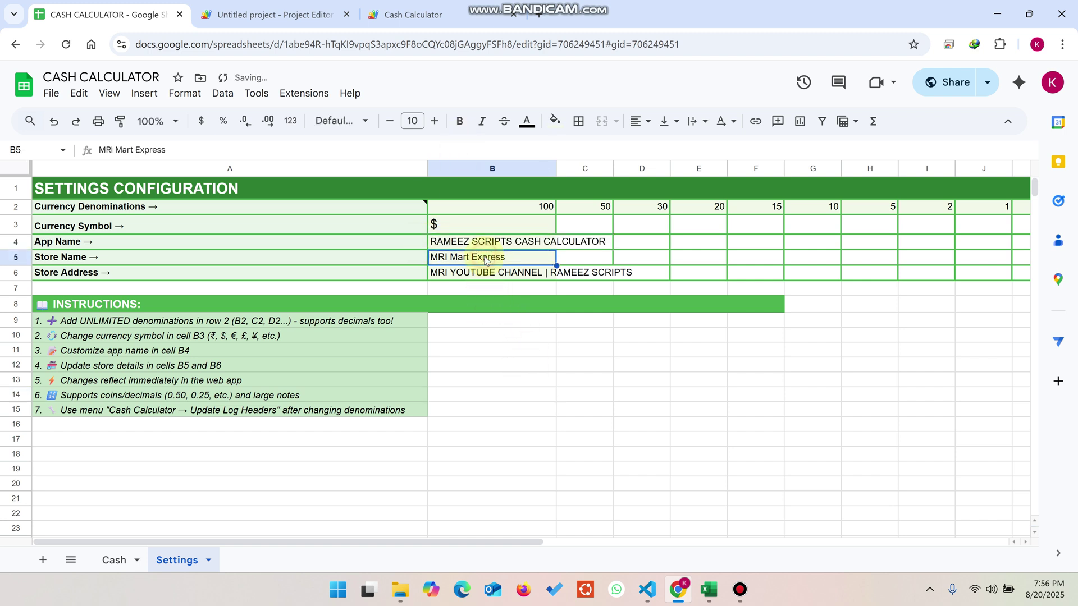
- Select the store address in B6, then move the selection off the settings values
left_click(494, 276)
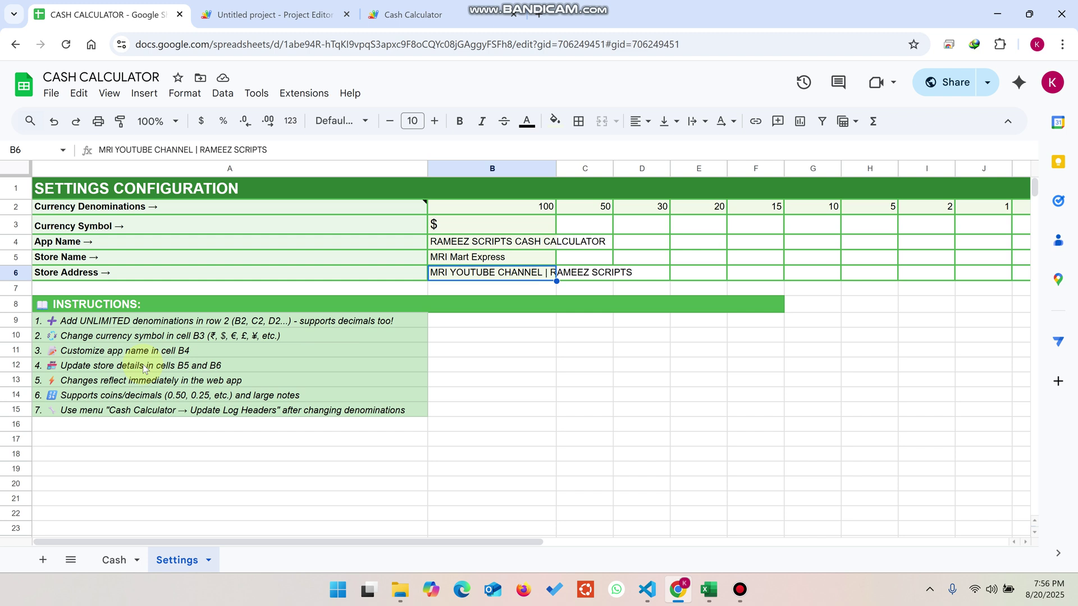
left_click(836, 470)
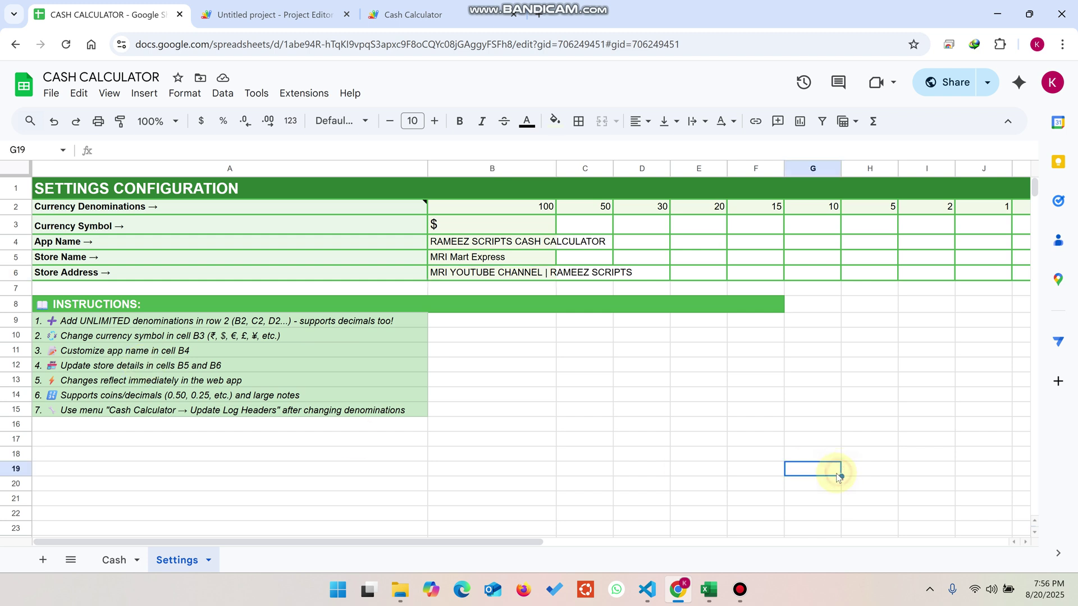
left_click(508, 543)
left_click_drag(515, 548, 656, 536)
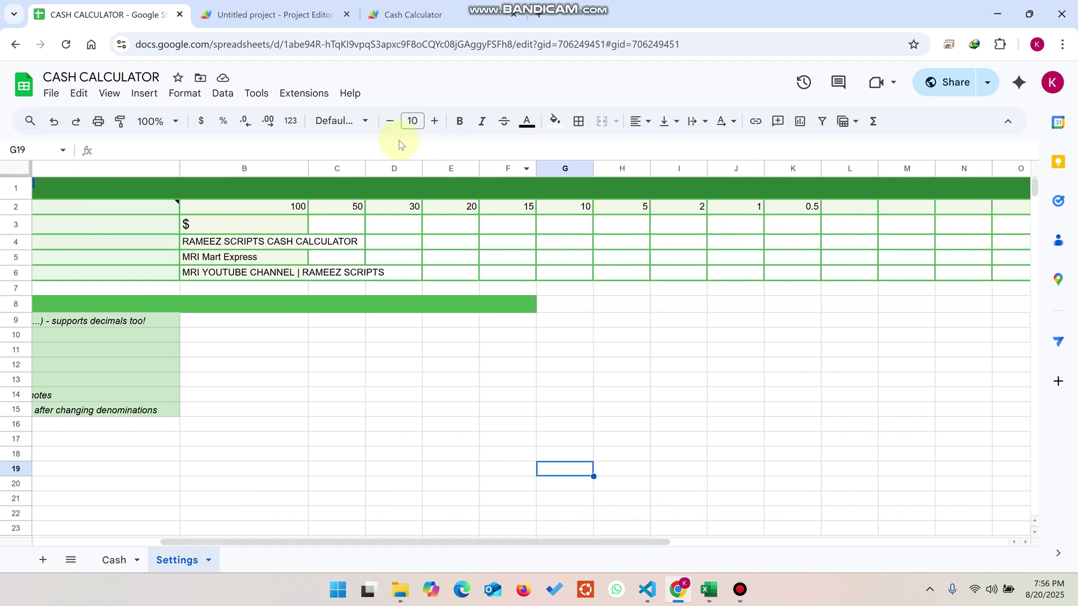
- Import createHeaderUpdateButton and updateLogHeaders as macros via Extensions > Macros > Import macro
left_click(304, 97)
mouse_move(377, 142)
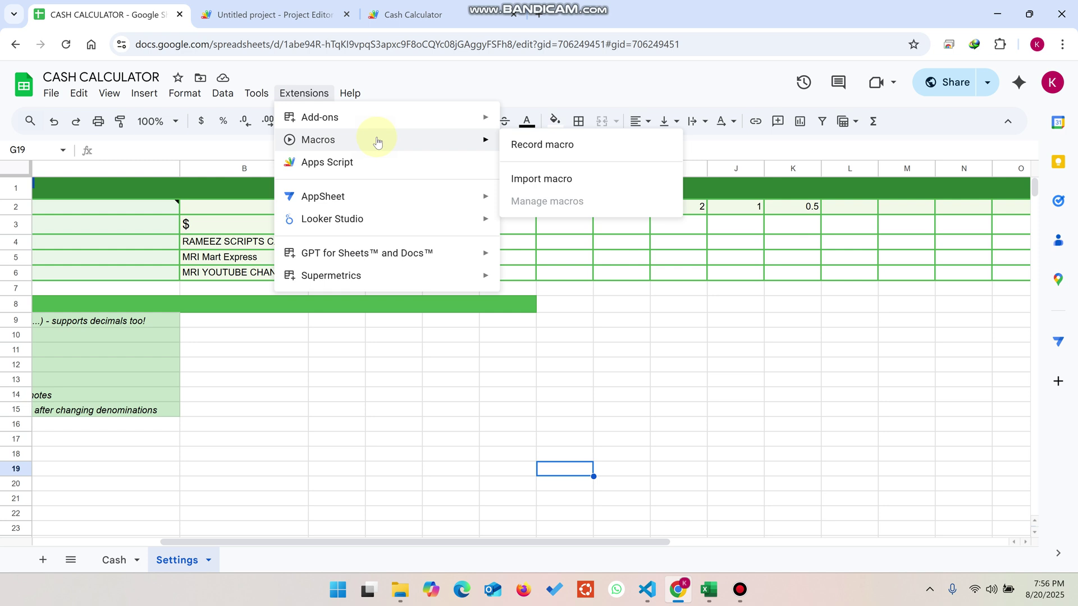
left_click(567, 179)
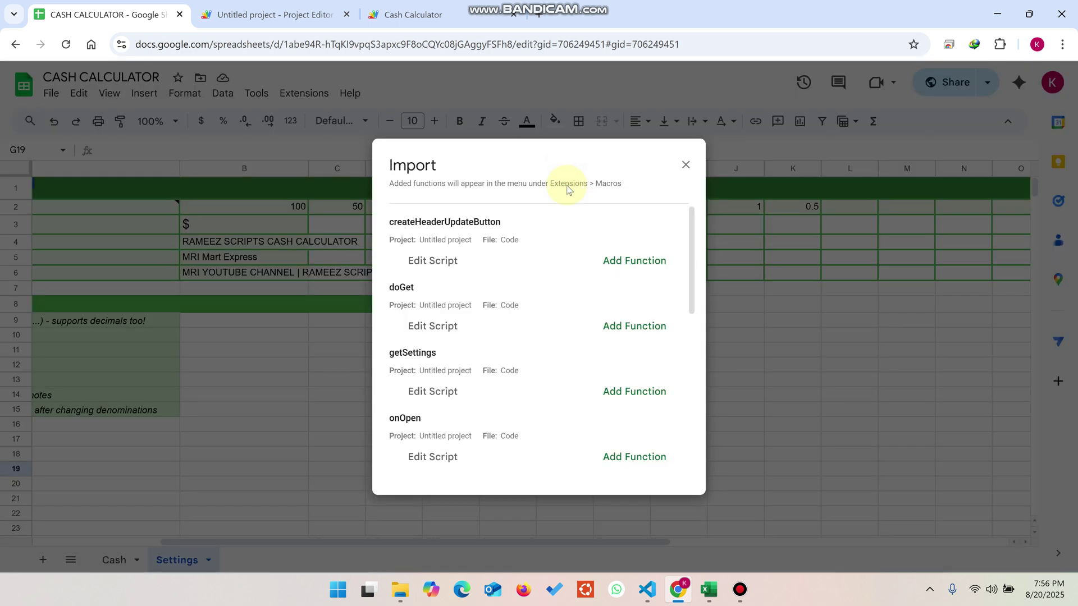
left_click(644, 263)
scroll(574, 297, "down", 6)
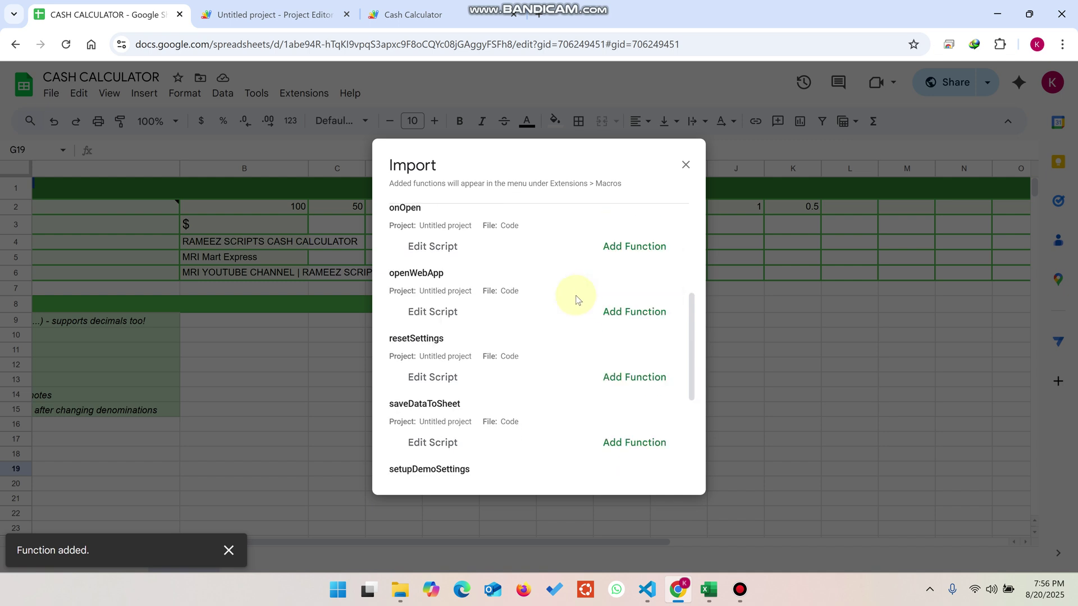
scroll(578, 325, "down", 1)
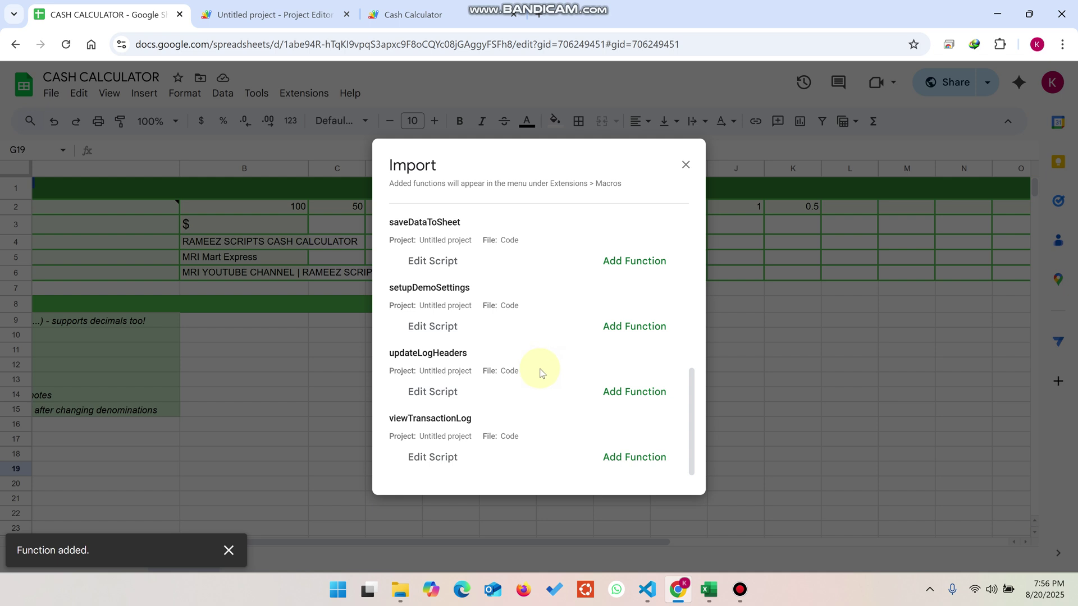
left_click(633, 391)
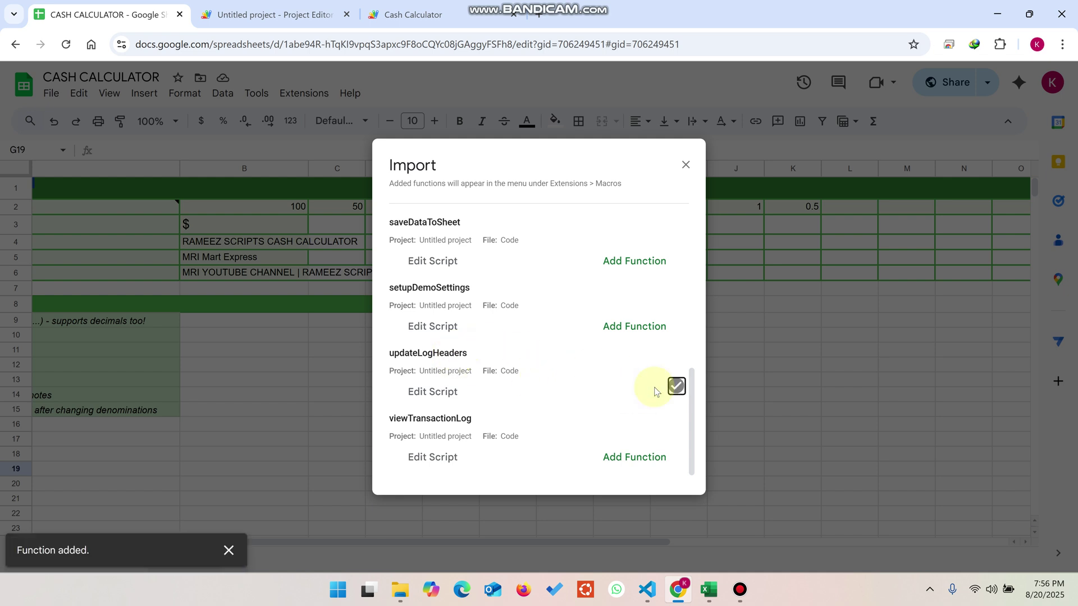
left_click(685, 165)
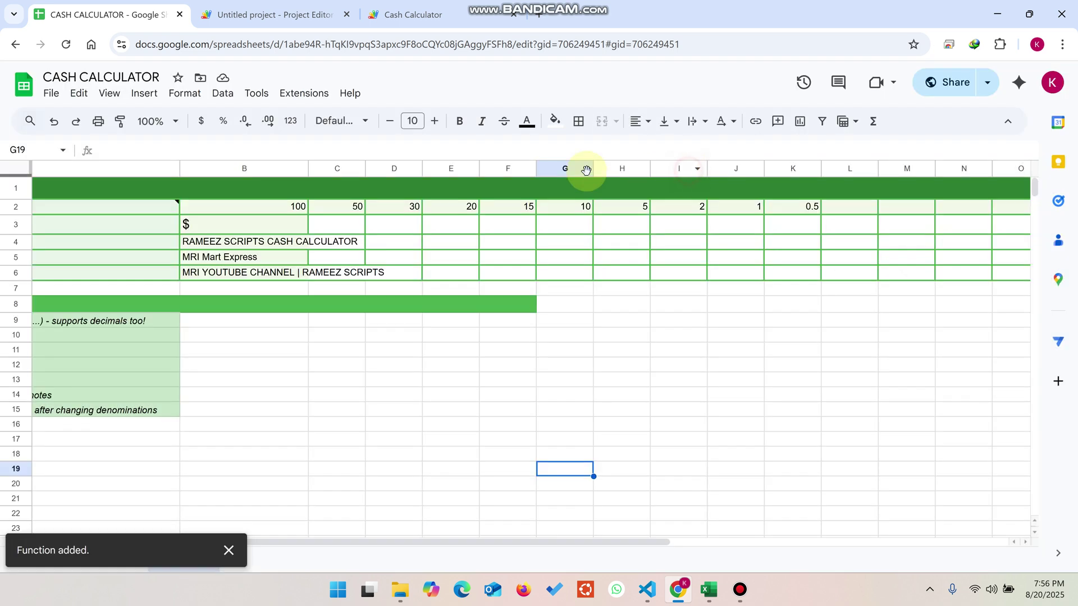
- Run the updateLogHeaders macro, agreeing to add headers below the existing data
left_click(307, 93)
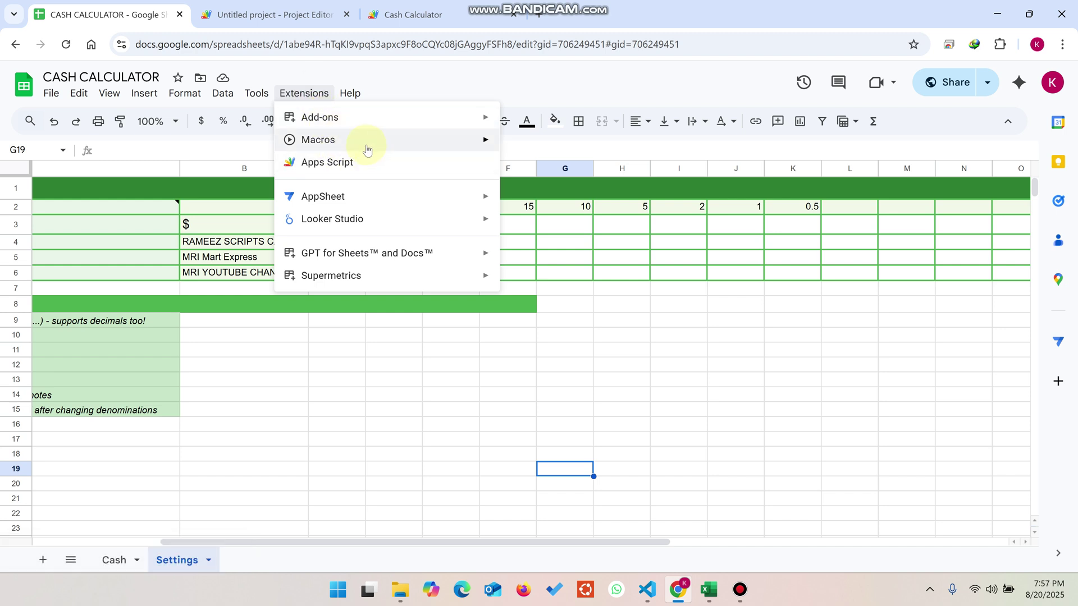
mouse_move(392, 149)
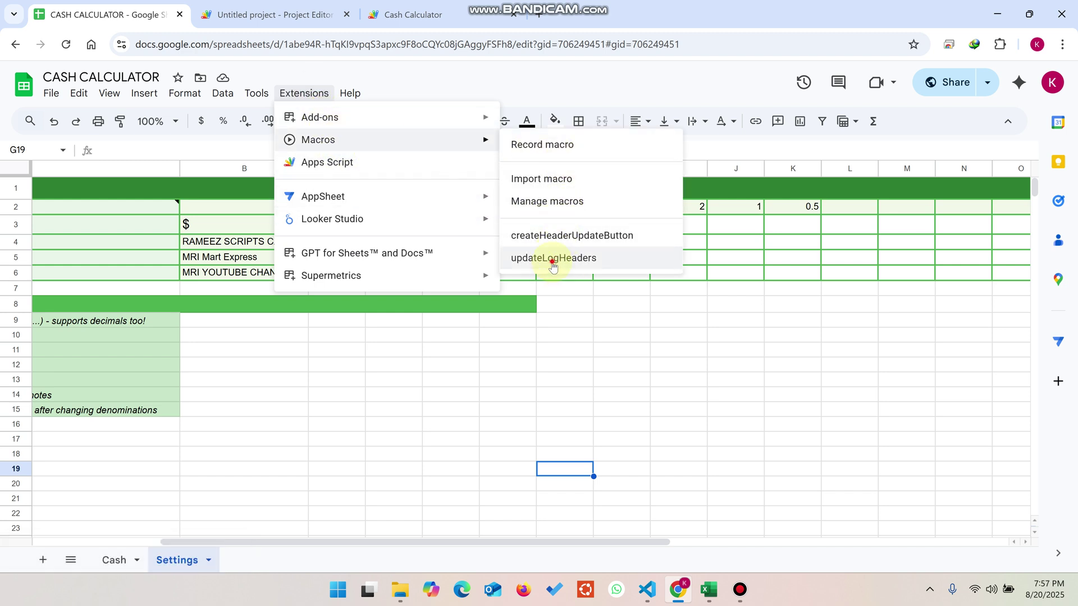
left_click(553, 260)
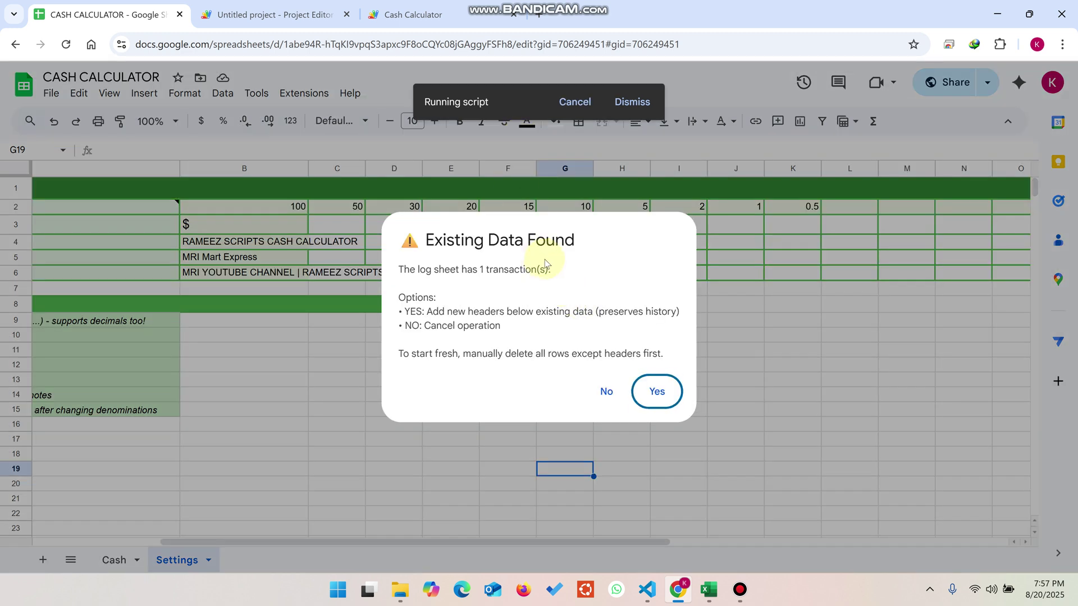
left_click(649, 393)
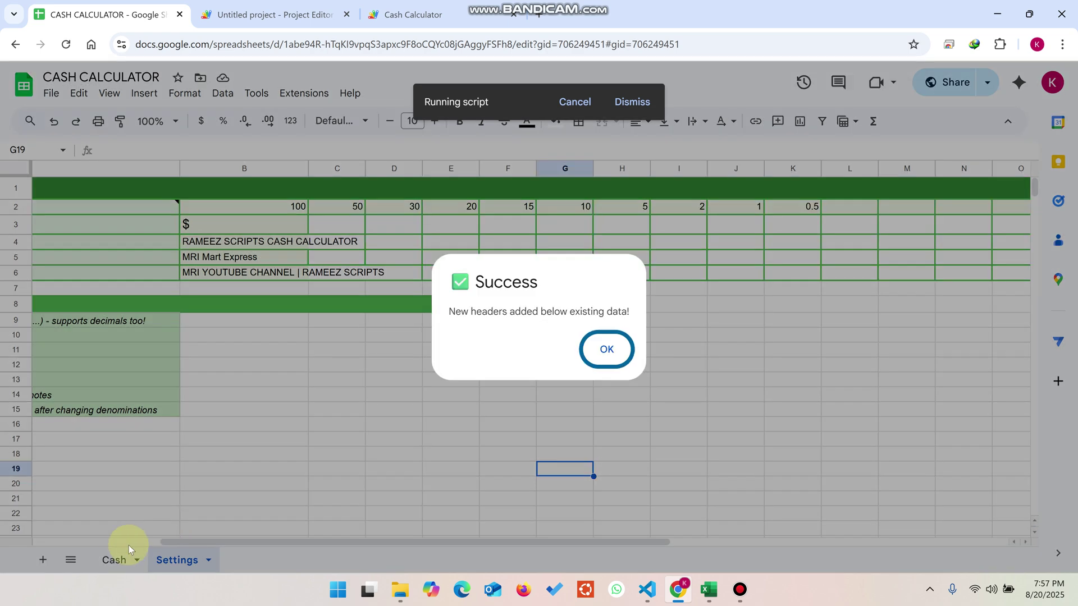
left_click(606, 352)
- On the Cash sheet, select the old log A1:K2 and then the new header row A4:N4
left_click(112, 560)
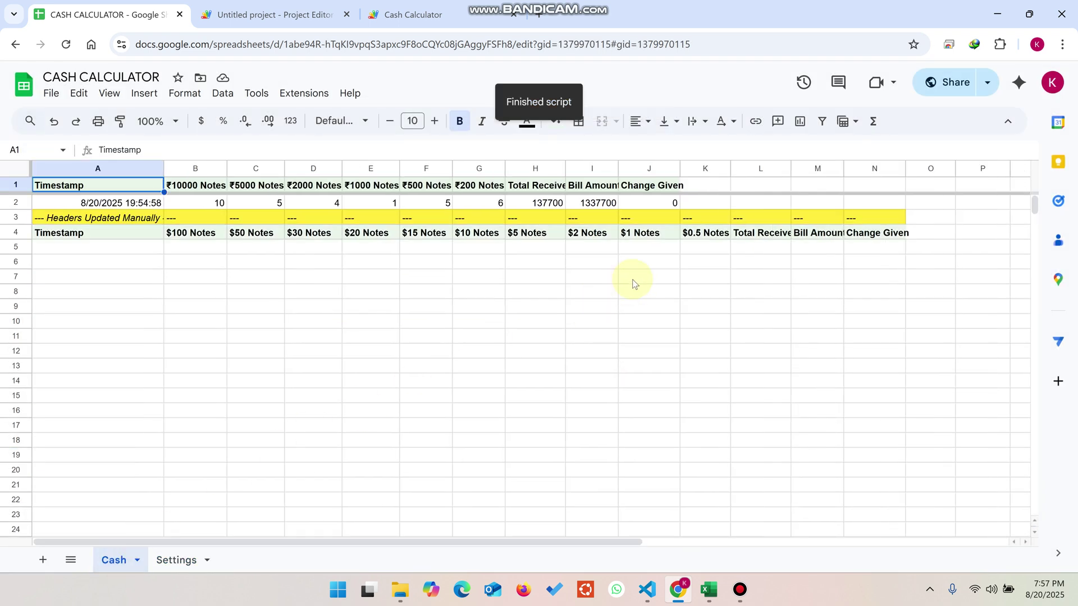
left_click(721, 205)
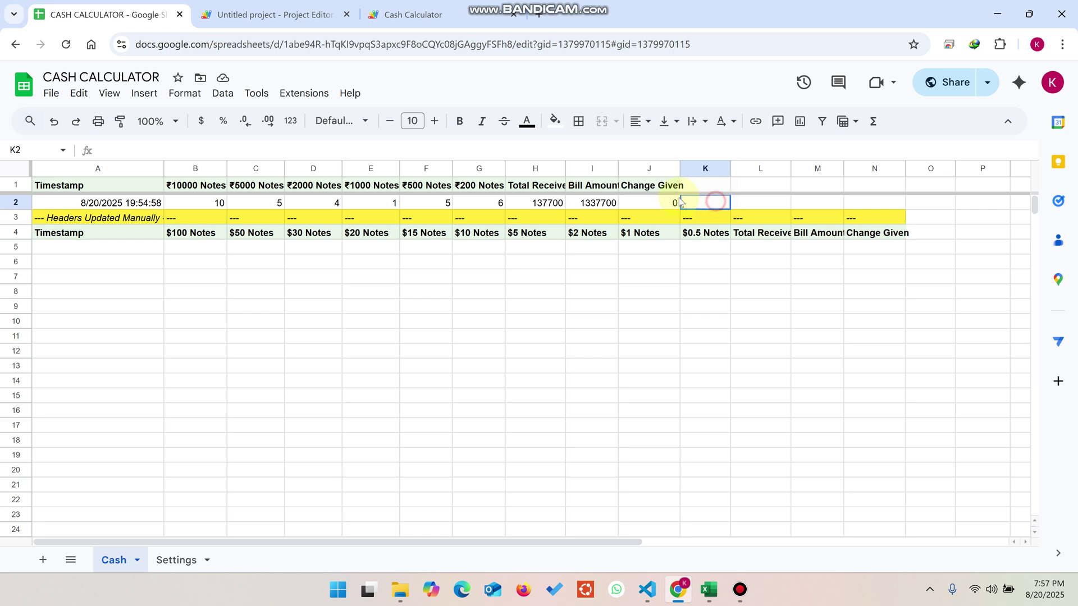
left_click_drag(681, 202, 180, 186)
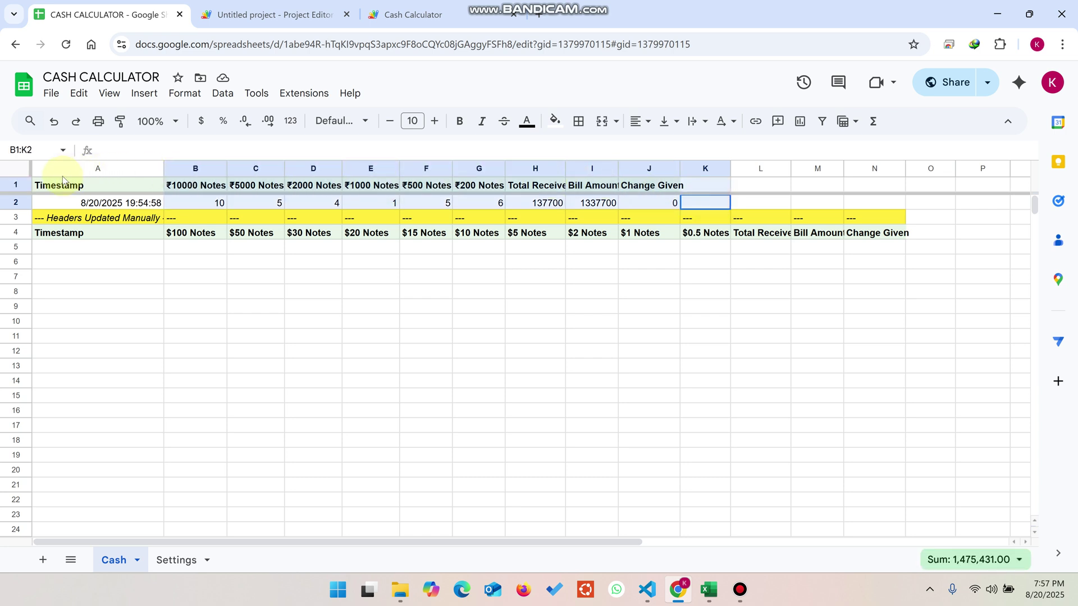
left_click_drag(63, 179, 54, 184)
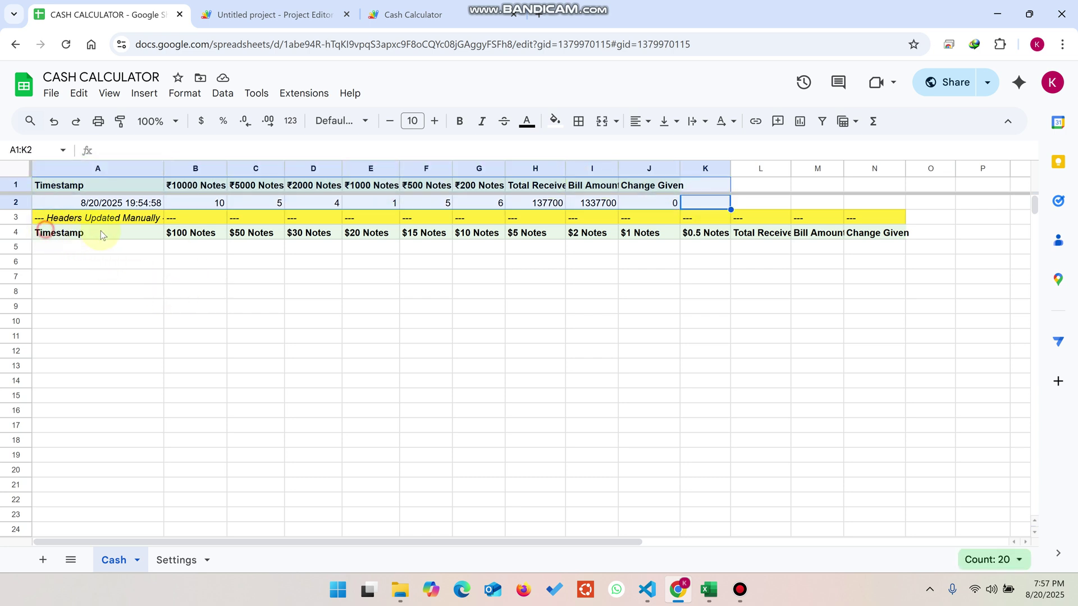
left_click_drag(102, 235, 896, 231)
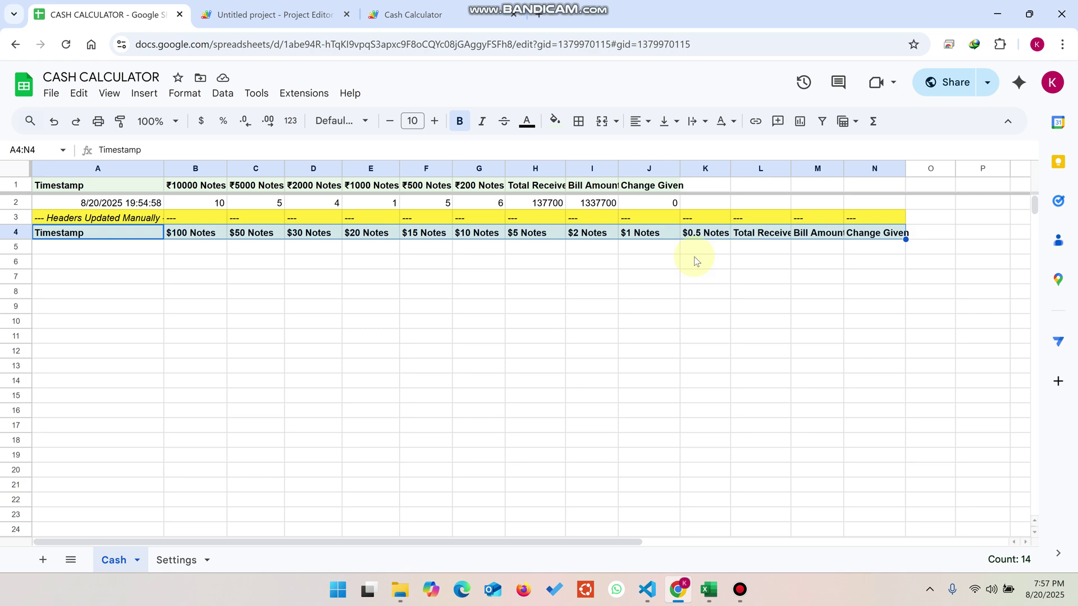
- Reload the Cash Calculator web app and select its RAMEEZ SCRIPTS CASH CALCULATOR heading
left_click(399, 8)
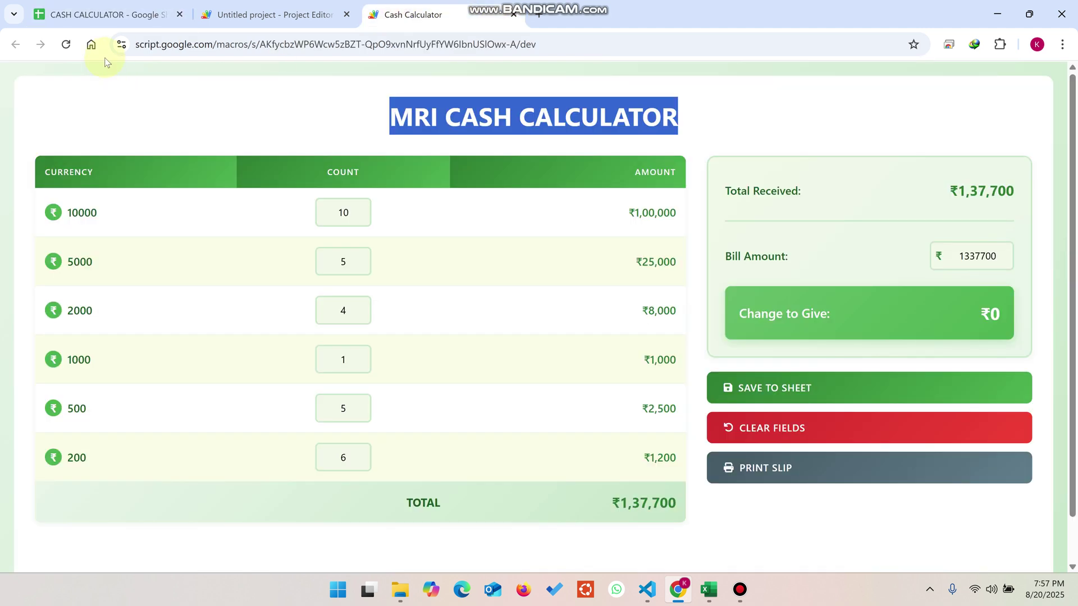
left_click(65, 46)
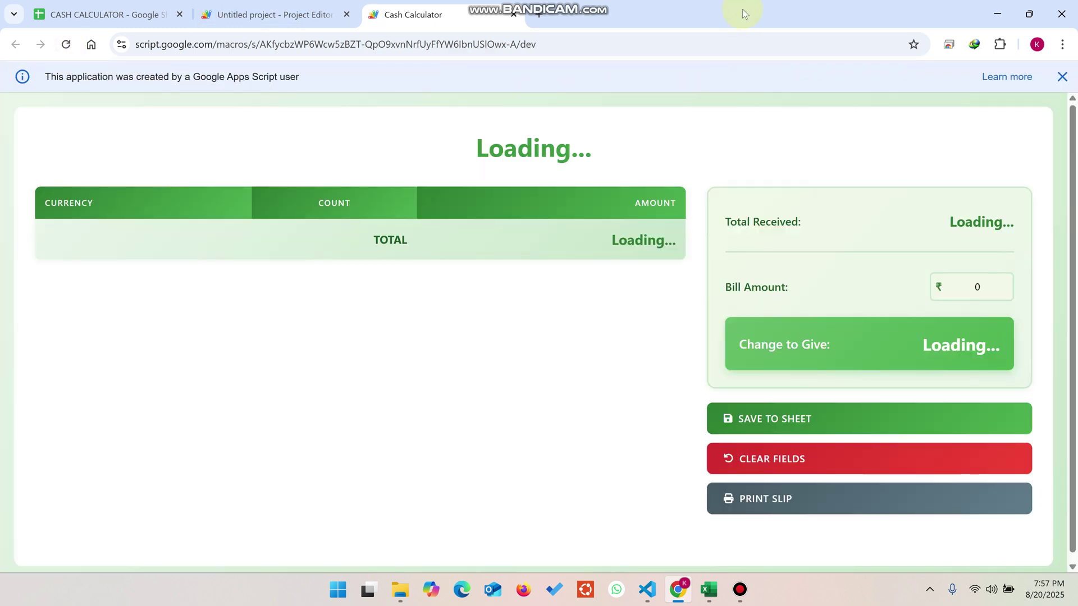
left_click(1063, 77)
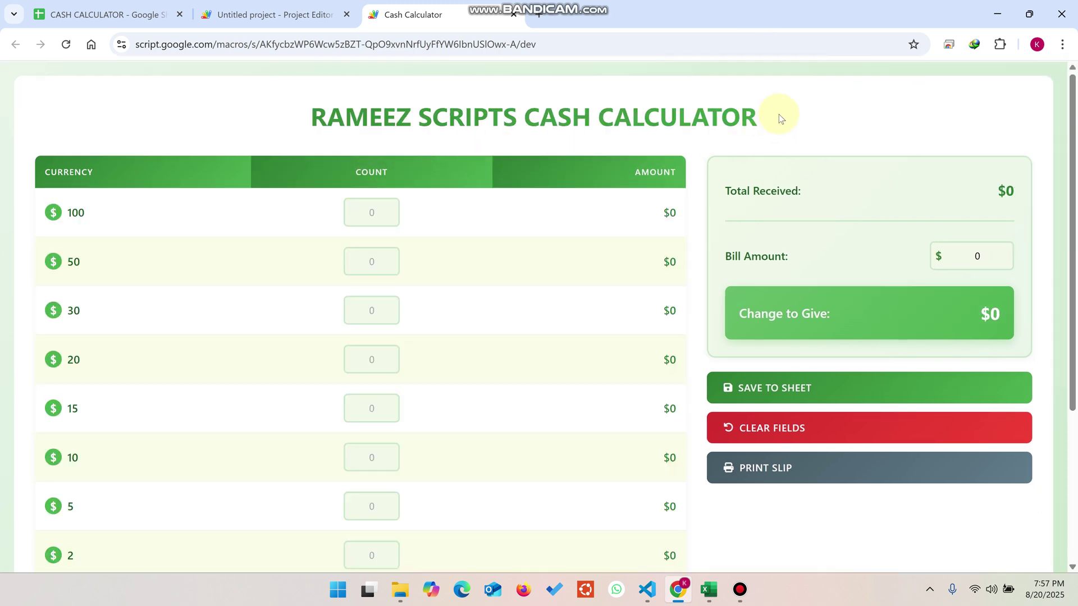
left_click_drag(778, 115, 308, 117)
- Enter counts 4, 4, 4, 5, 1, 2 and 3 for the $100 down to $5 notes
left_click(49, 214)
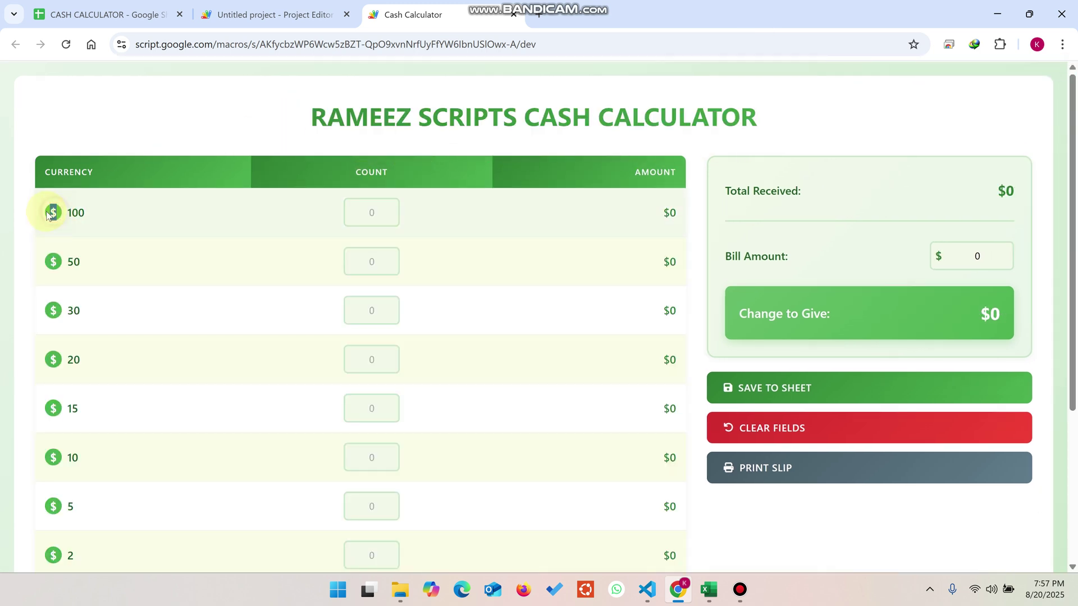
scroll(75, 225, "down", 4)
scroll(336, 281, "up", 4)
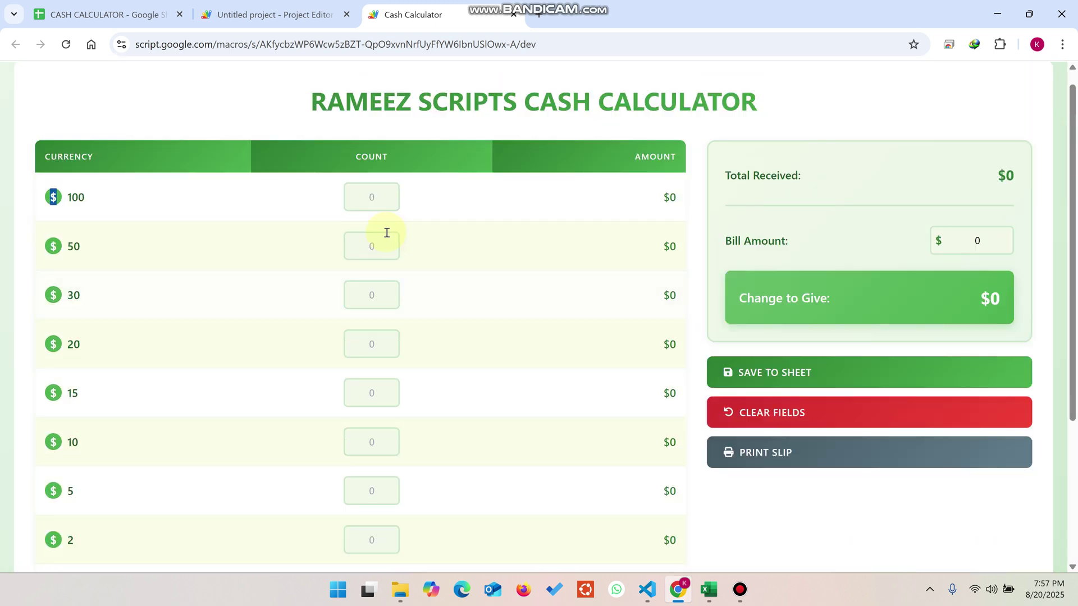
left_click(372, 211)
type("4")
left_click(371, 241)
type("4")
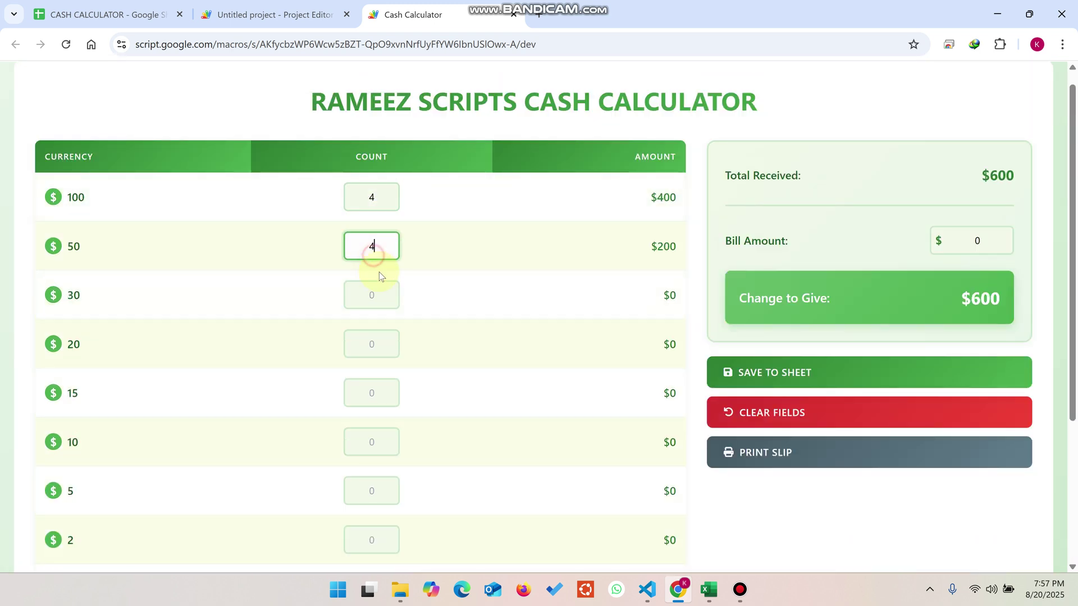
left_click(375, 295)
type("4")
left_click(375, 343)
type("5")
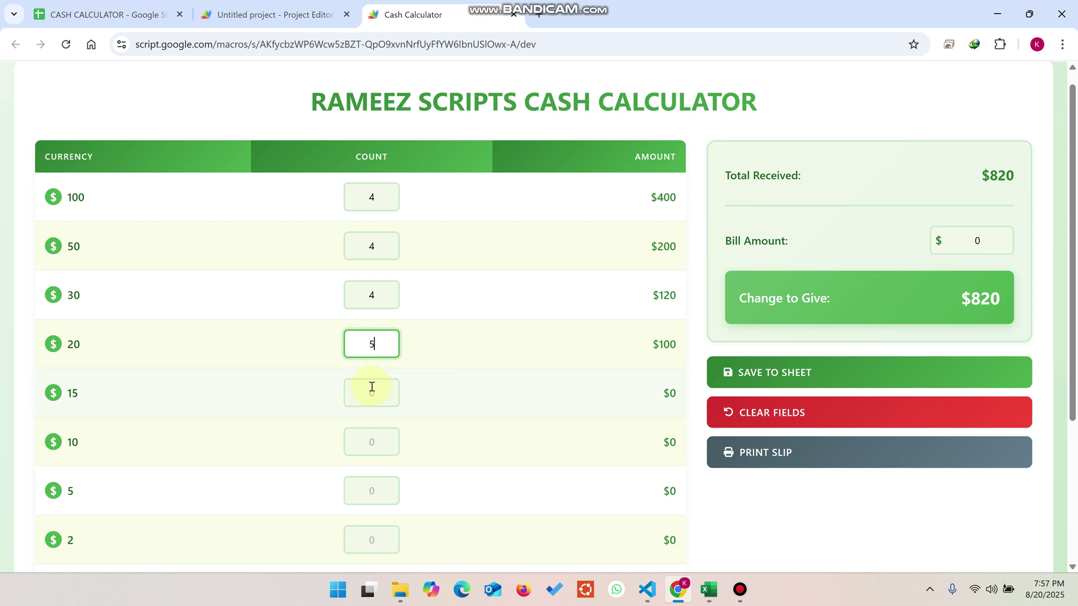
left_click(372, 393)
type("1")
left_click(372, 435)
type("2")
left_click(375, 494)
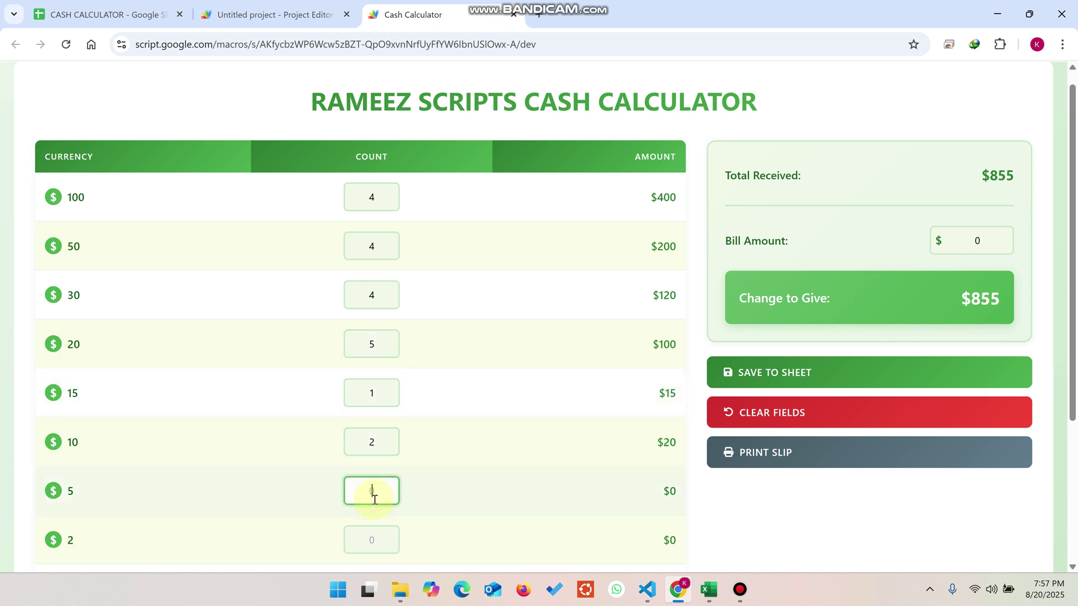
type("3")
- Enter counts 4, 2 and 1 for the $2, $1 and $0.5 notes
scroll(379, 498, "down", 3)
left_click(373, 403)
type("4")
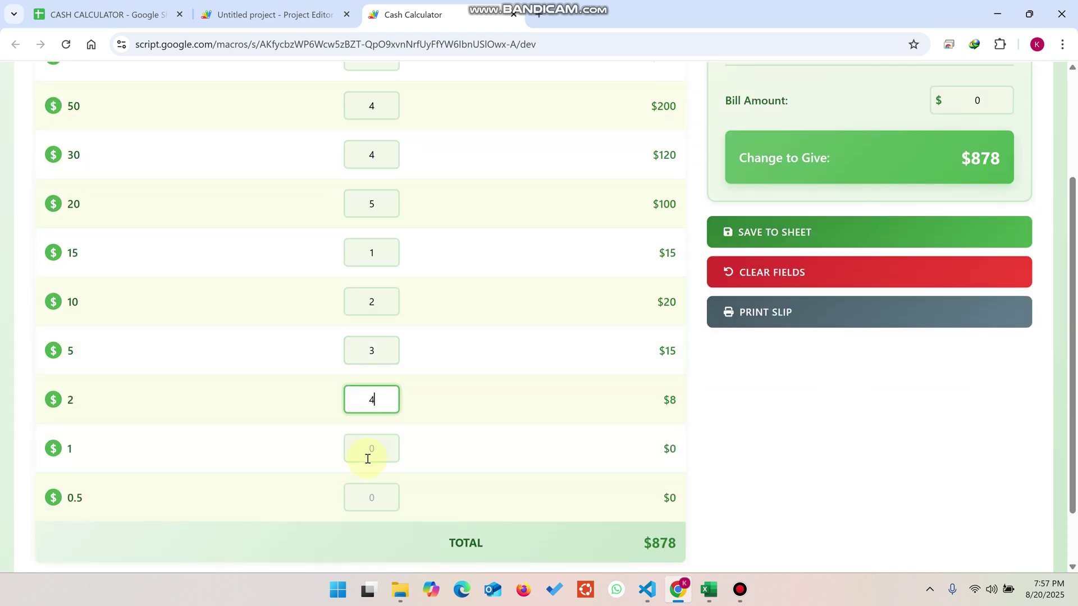
left_click(374, 454)
type("2")
left_click(373, 498)
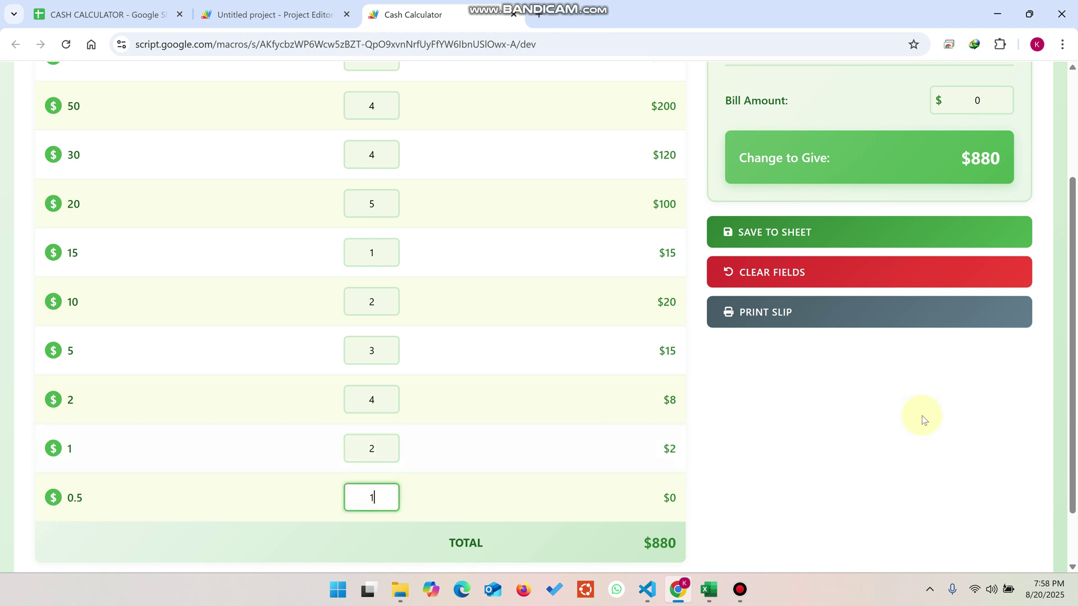
type("1")
scroll(927, 393, "up", 1)
scroll(931, 353, "up", 1)
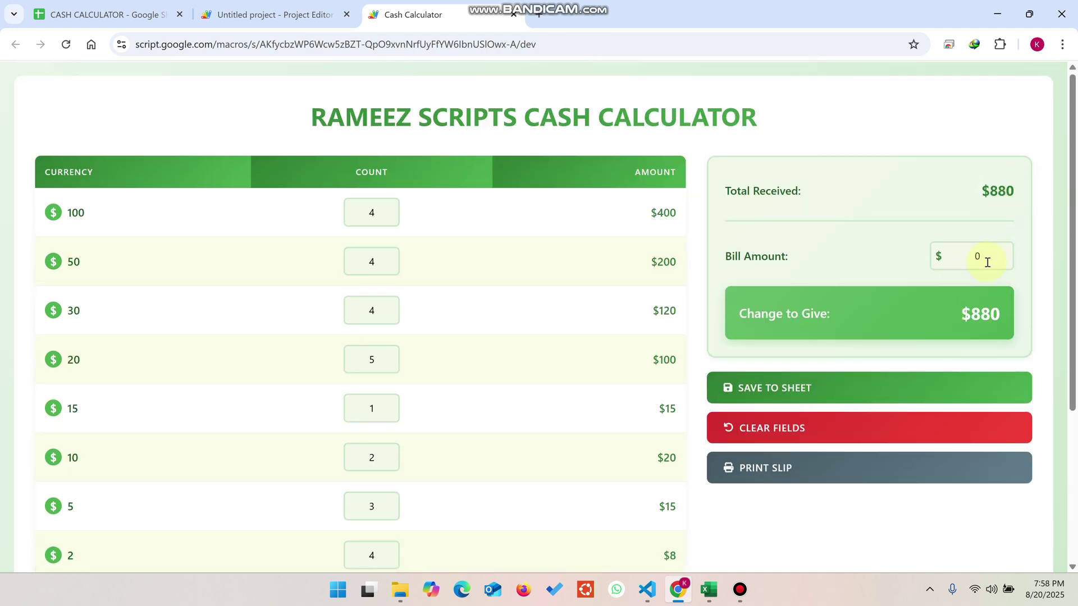
- Set the bill amount to 780, preview and cancel the slip print, then save to the sheet
left_click(969, 260)
type("780")
left_click(777, 468)
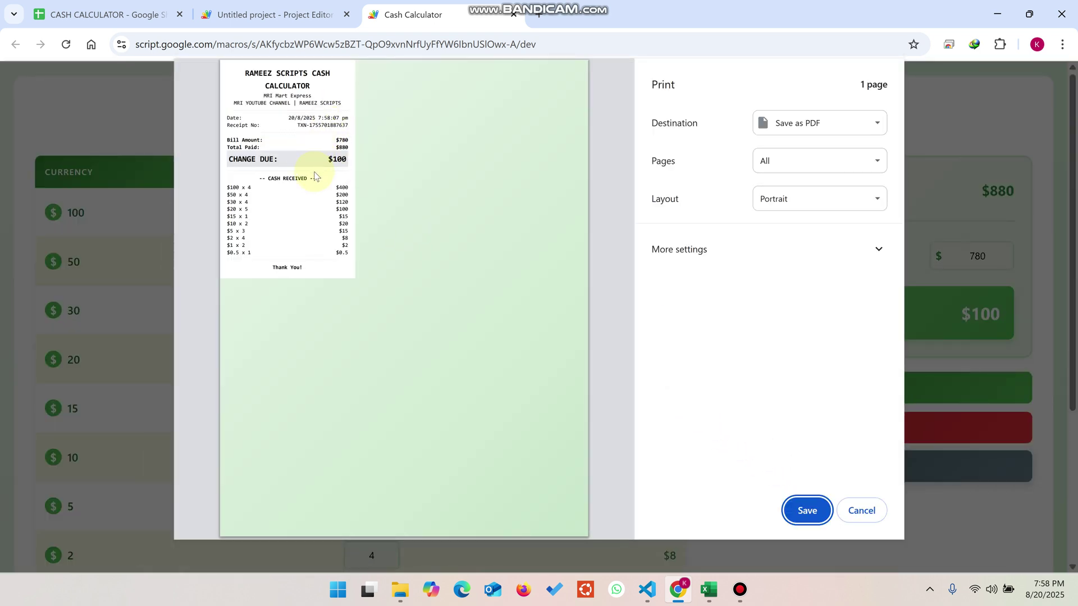
left_click(873, 512)
left_click(793, 393)
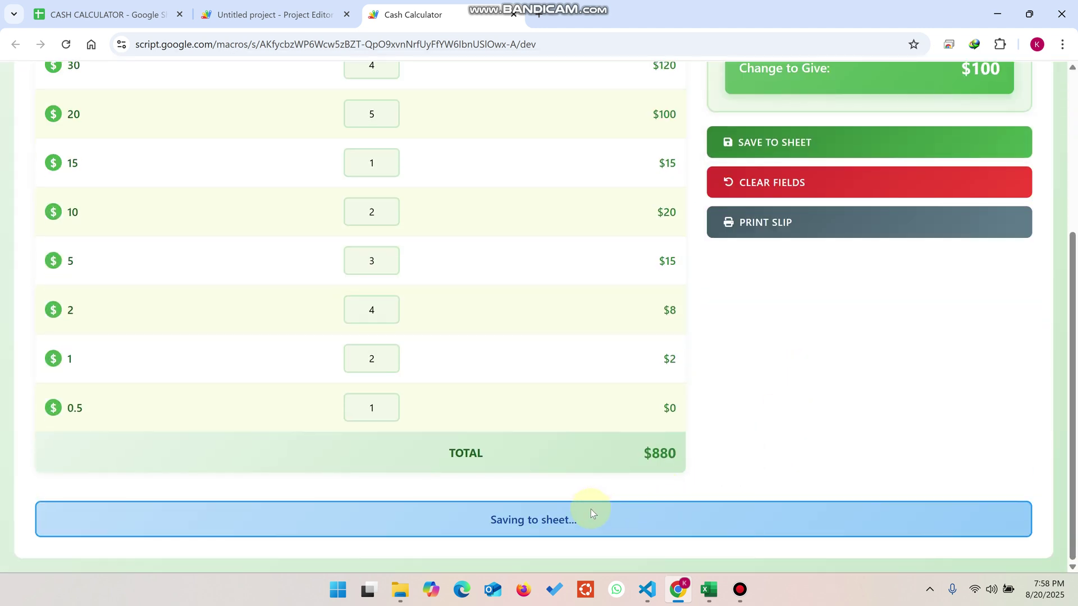
- Return to the CASH CALCULATOR spreadsheet's Cash log and clear the header row selection
left_click(104, 15)
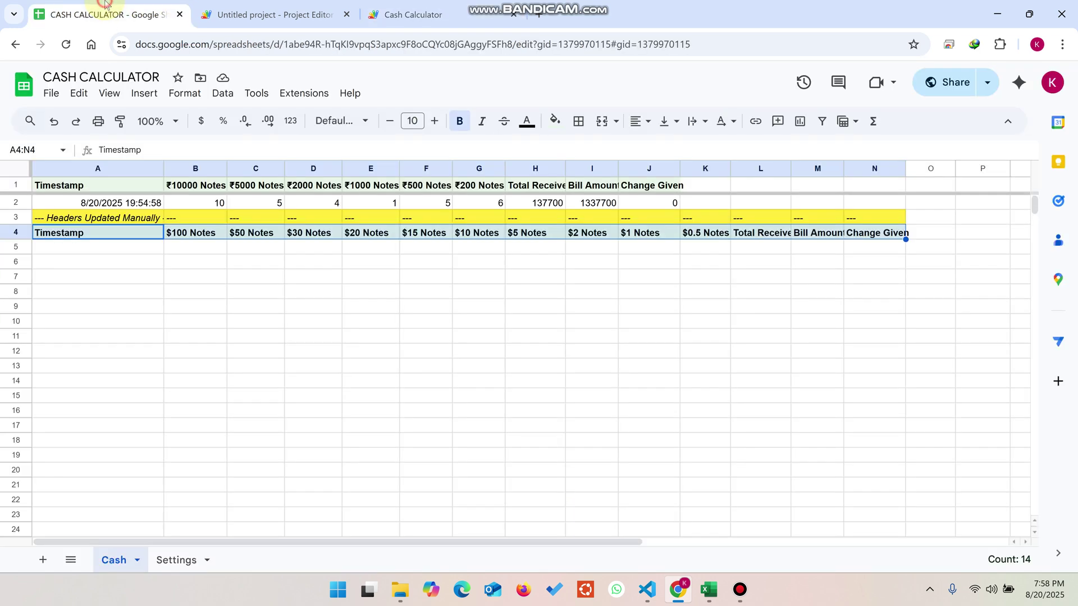
left_click(278, 309)
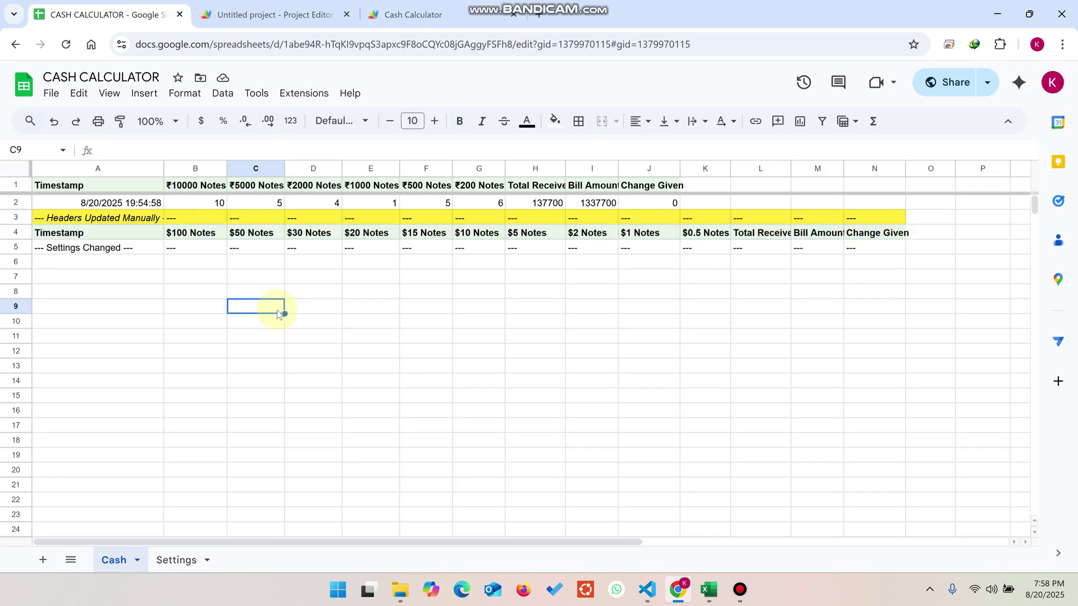